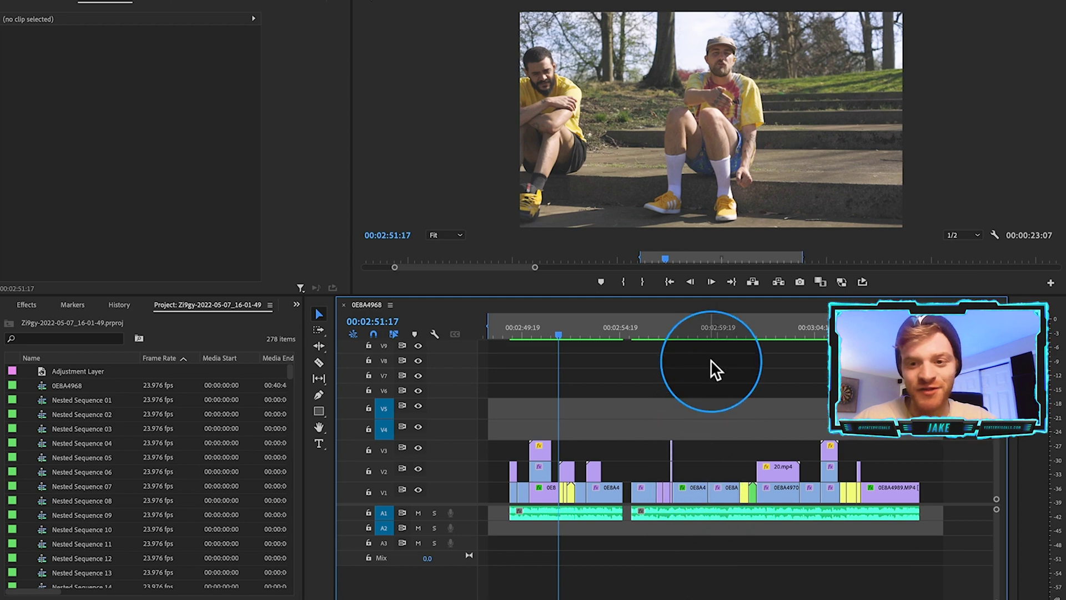
# - Mute A1, play the sequence, and inspect the nested V1 clip's effects
pyautogui.click(418, 512)
pyautogui.press('space')
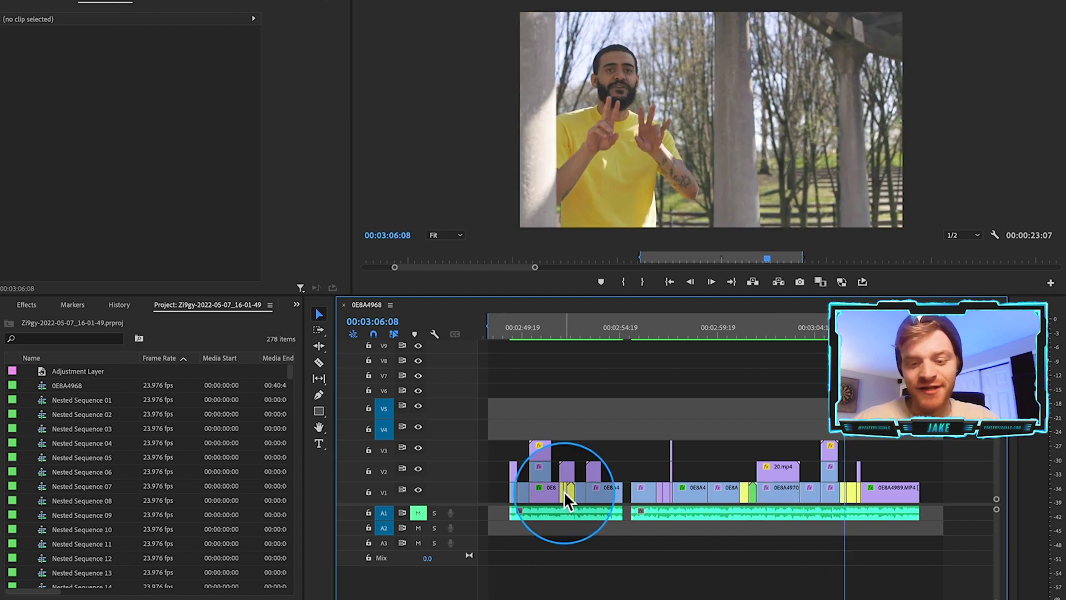
pyautogui.click(565, 490)
pyautogui.click(568, 491)
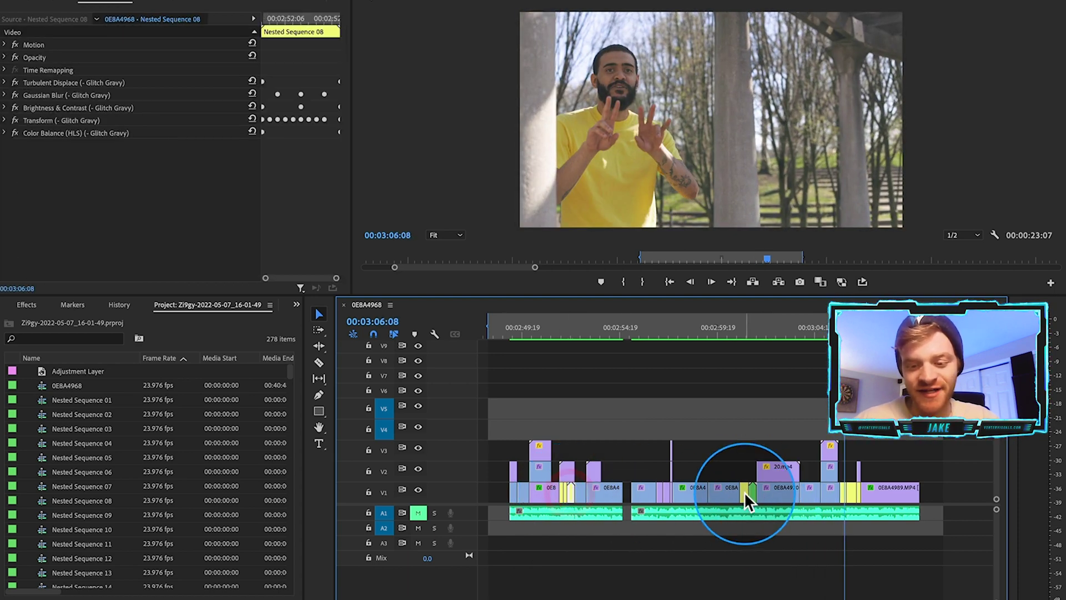
# - Check effects on 0E8A4977.MP4 and 0E8A4984.MP4, deselect, and return to 00:02:49:13
pyautogui.click(744, 492)
pyautogui.click(855, 489)
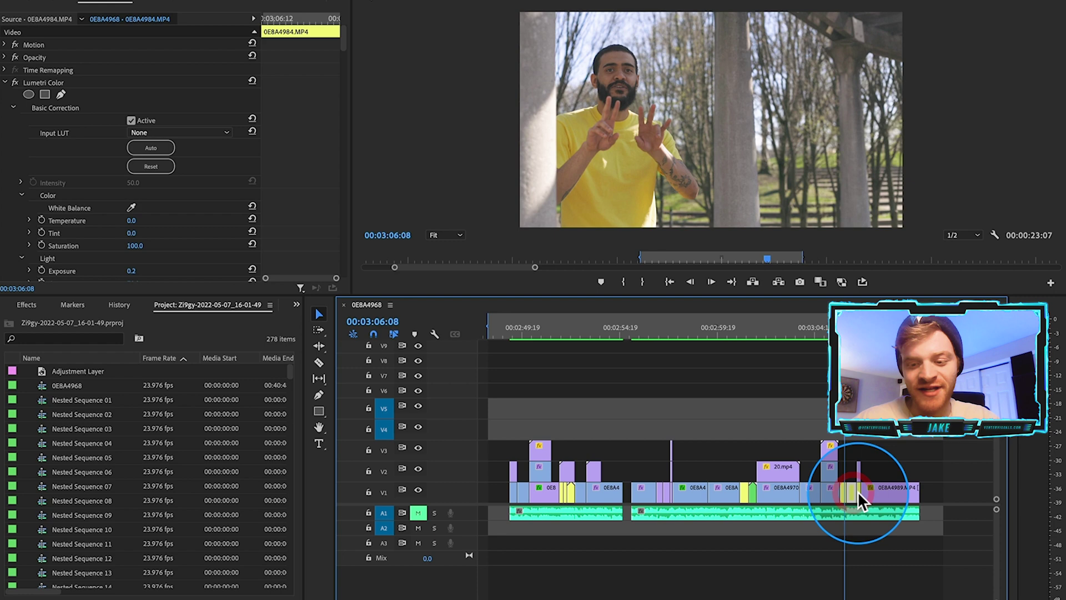
pyautogui.click(858, 492)
pyautogui.click(871, 439)
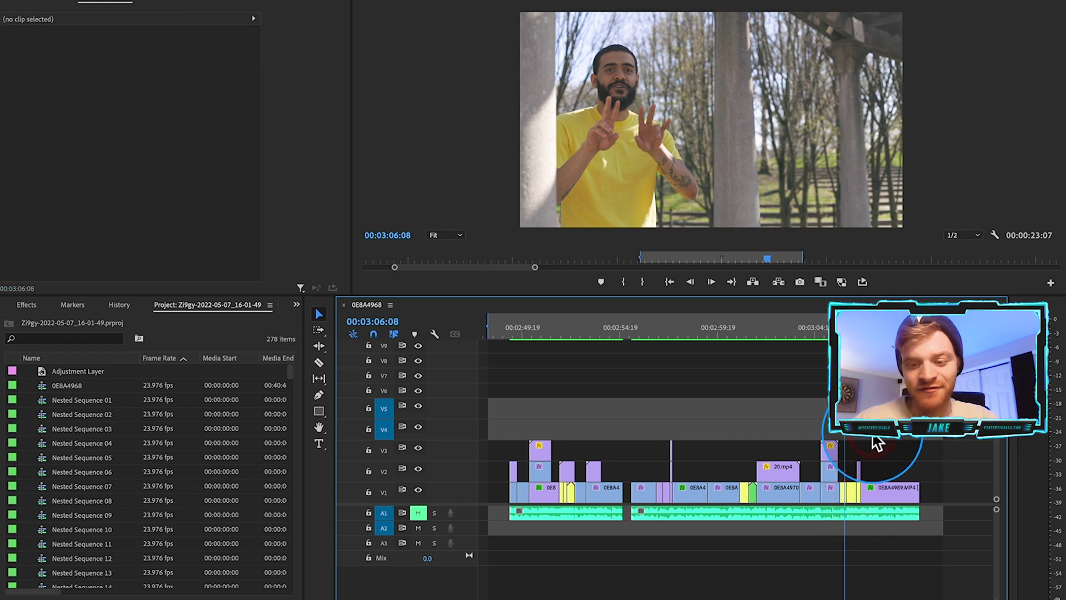
pyautogui.click(510, 442)
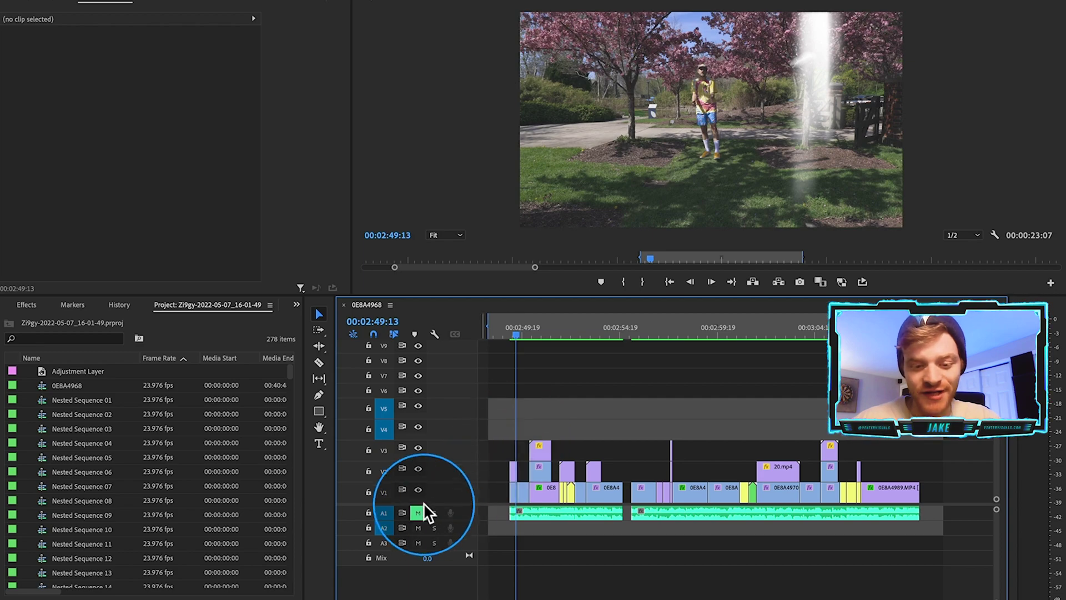
# - Play on, zoom the timeline in on 0E8A4979.MP4 [400%], select it, then deselect
pyautogui.press('space')
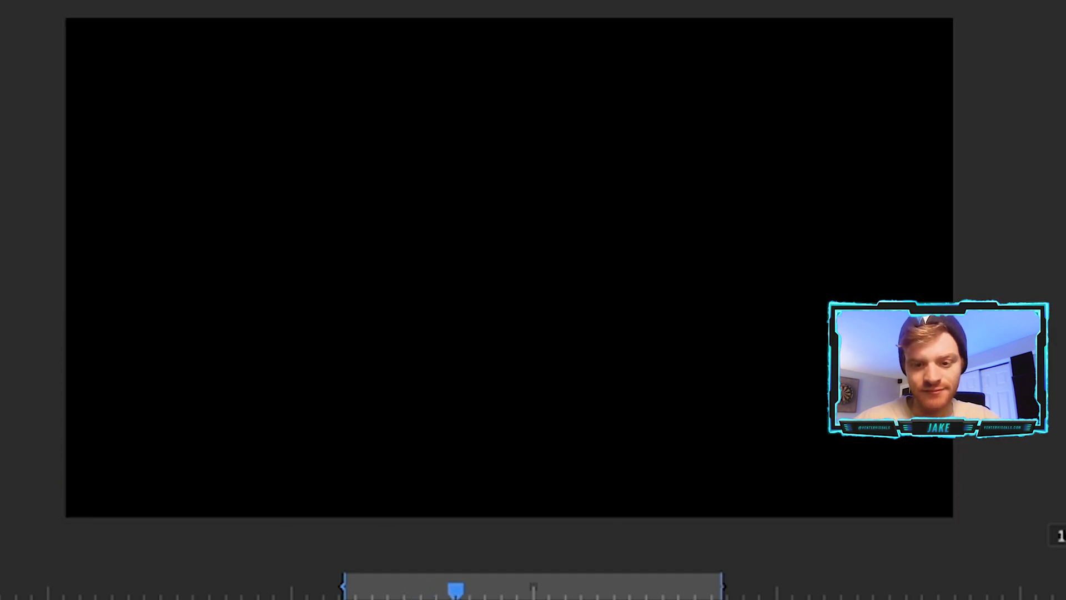
pyautogui.click(726, 441)
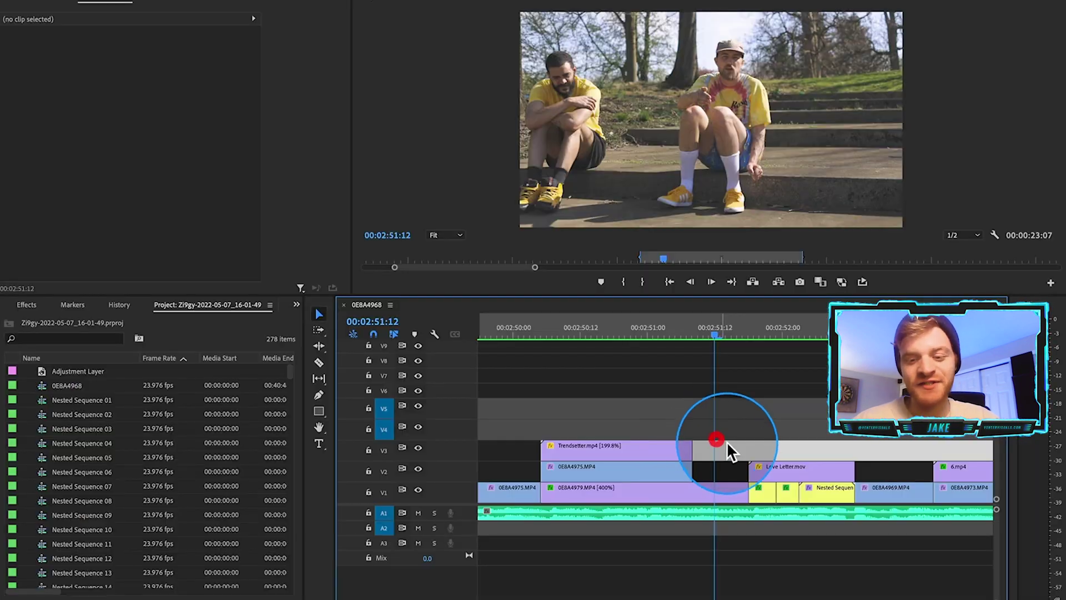
pyautogui.click(712, 495)
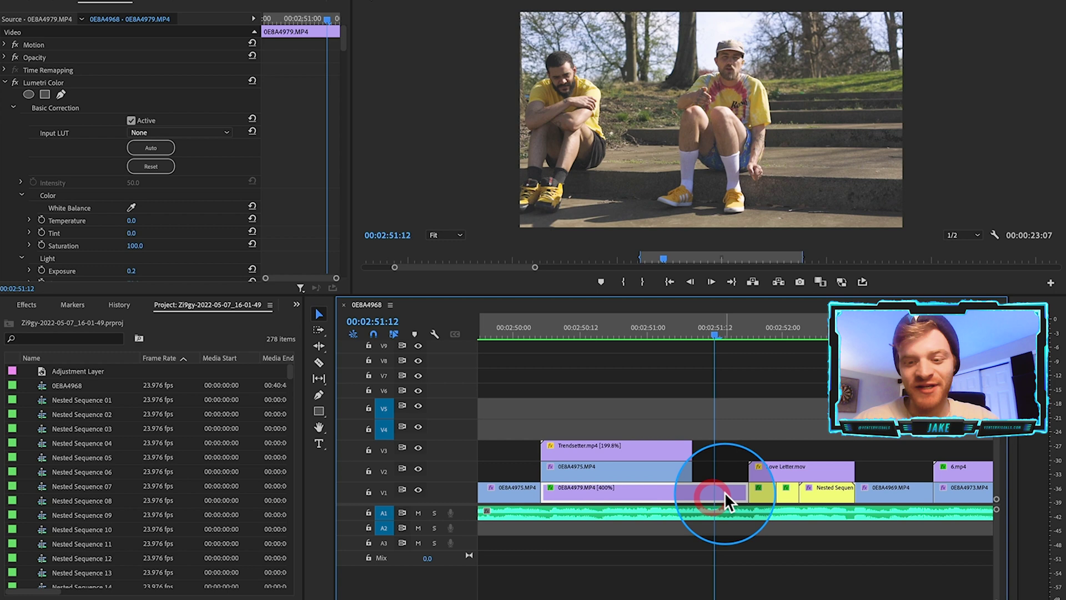
pyautogui.scroll(-1, 720, 492)
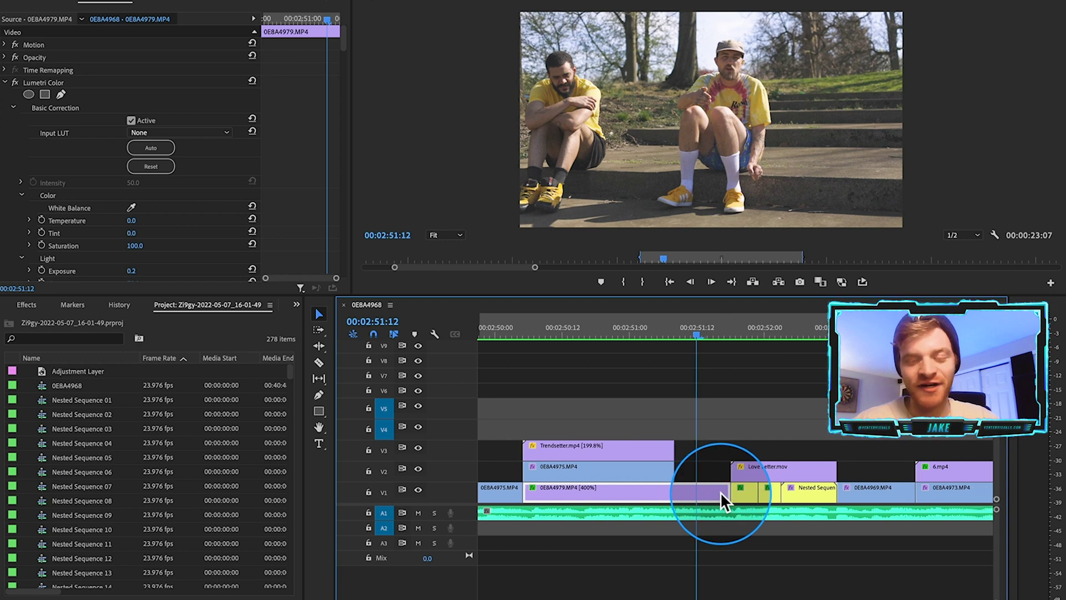
pyautogui.click(675, 495)
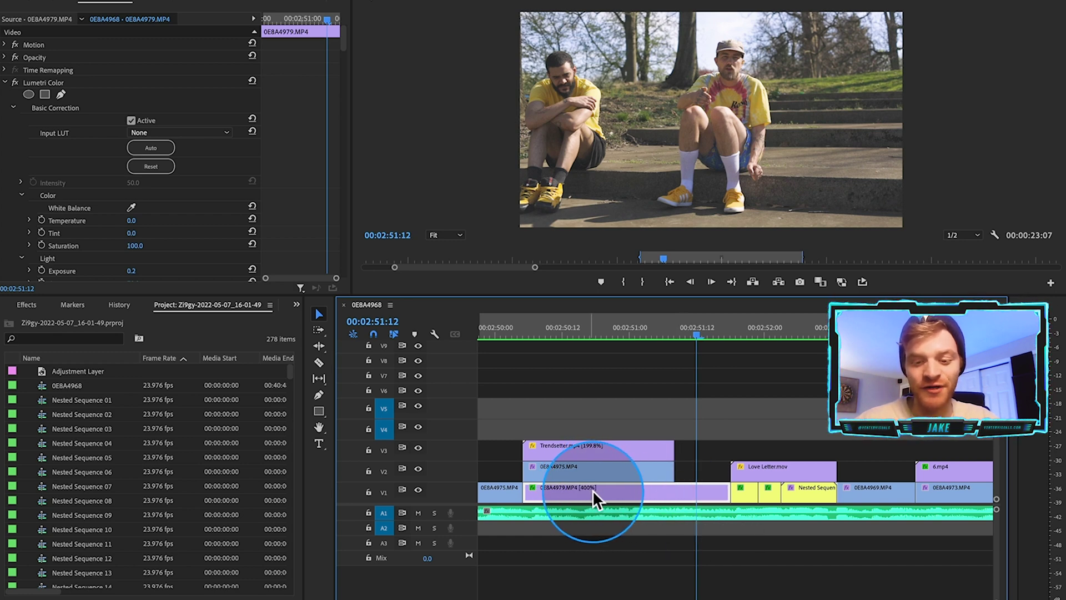
pyautogui.click(748, 429)
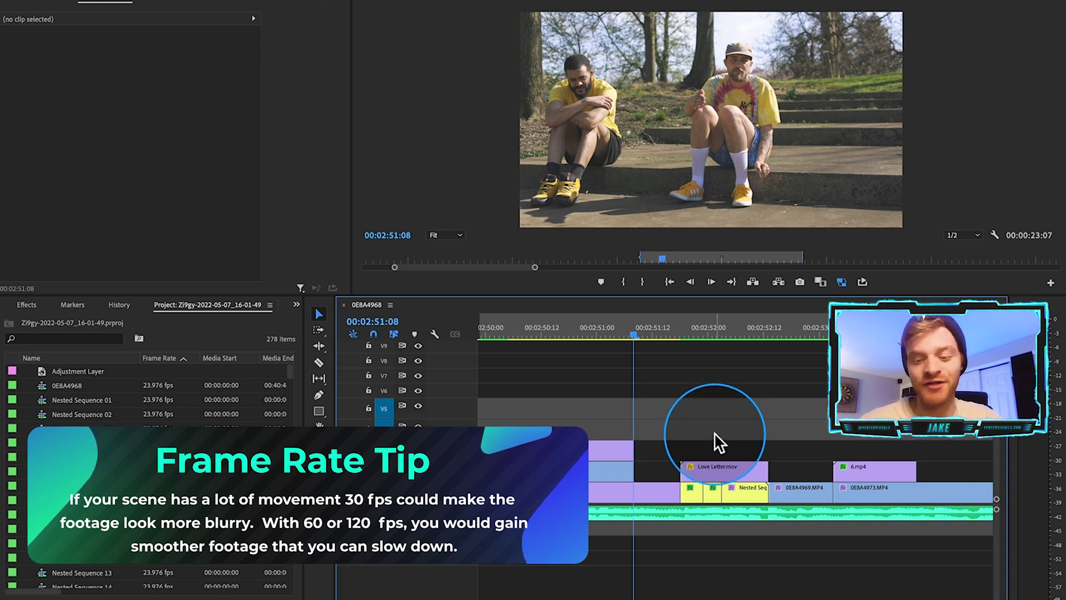
# - Switch Love Letter.mov's blend mode to Normal and preview it at 00:02:51:23
pyautogui.click(717, 468)
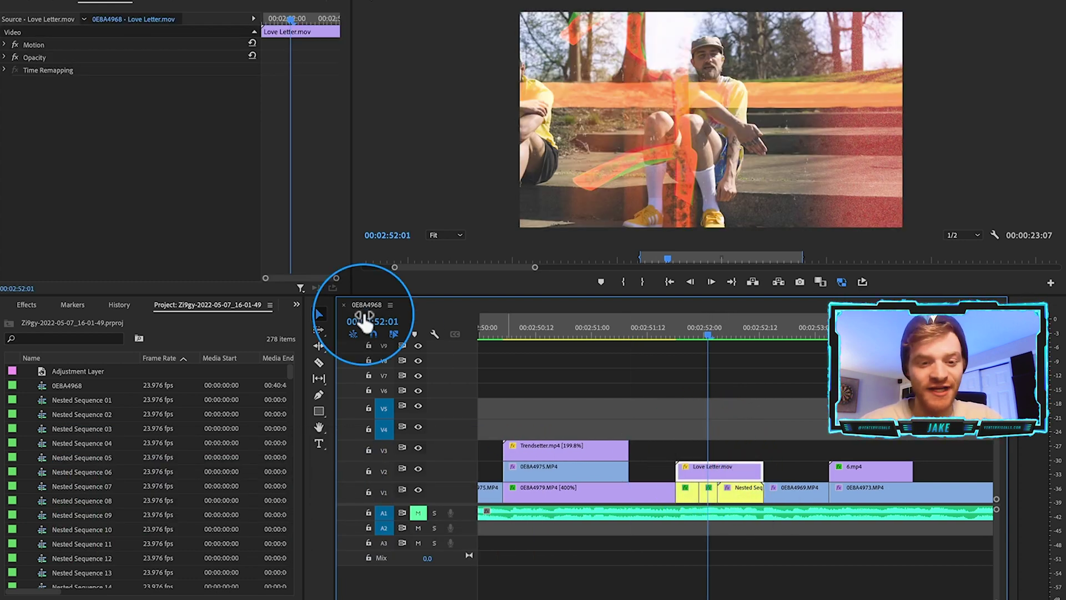
pyautogui.click(5, 57)
pyautogui.click(218, 101)
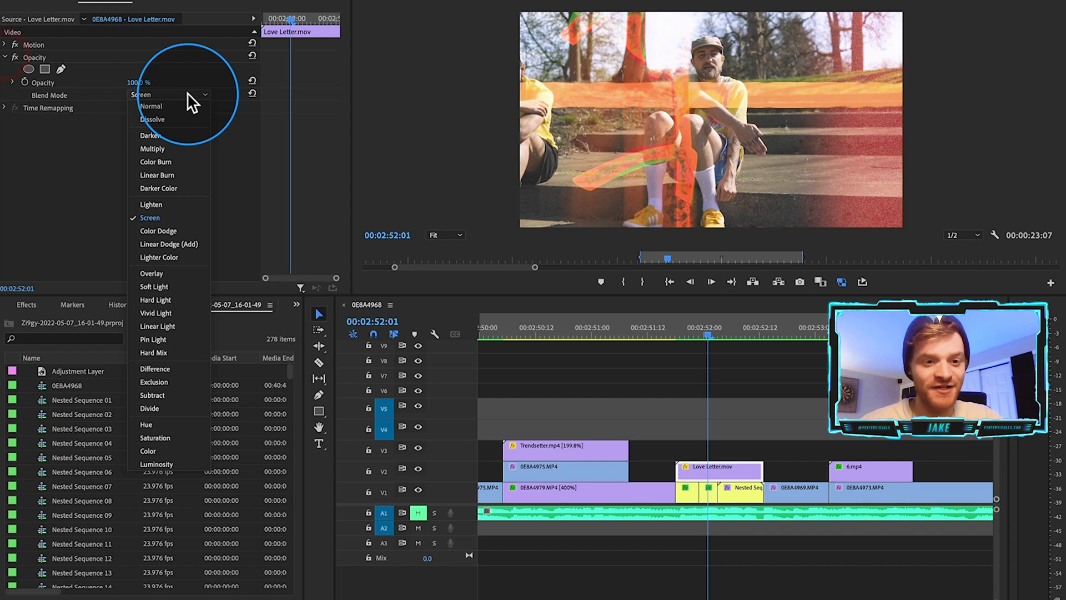
pyautogui.click(191, 103)
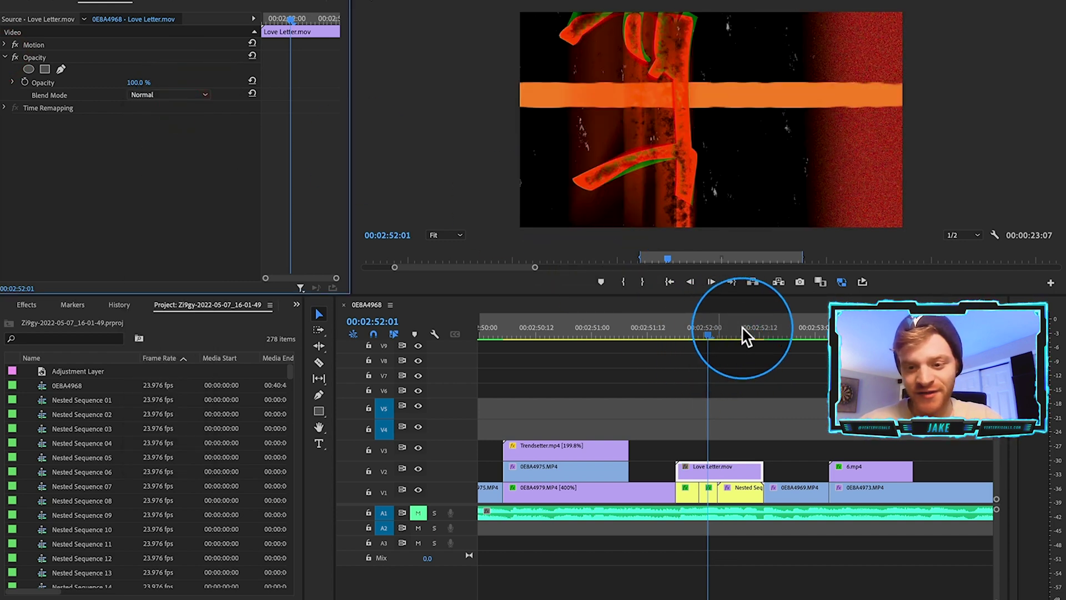
pyautogui.moveTo(743, 327); pyautogui.dragTo(704, 335)
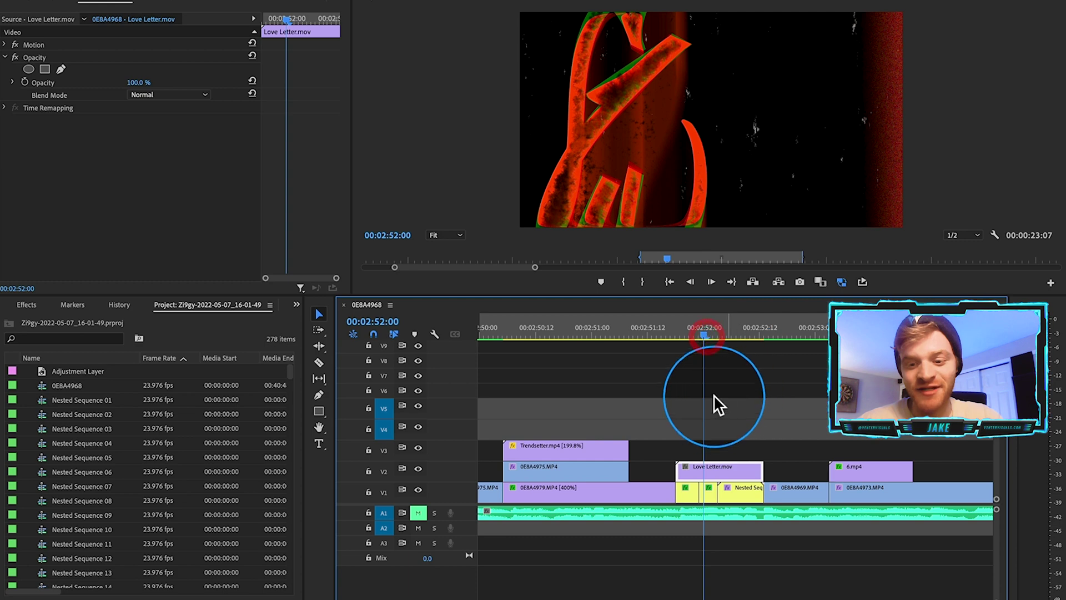
# - Restore Screen blending on Love Letter.mov, preview around 00:02:51:21, and move it to V3
pyautogui.click(723, 464)
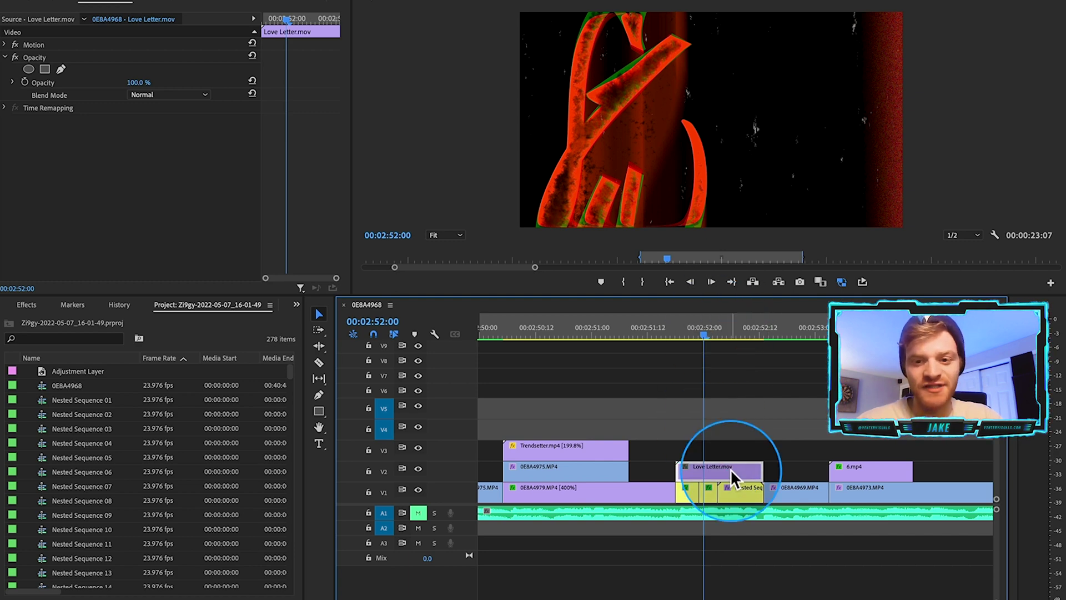
pyautogui.click(730, 468)
pyautogui.click(190, 95)
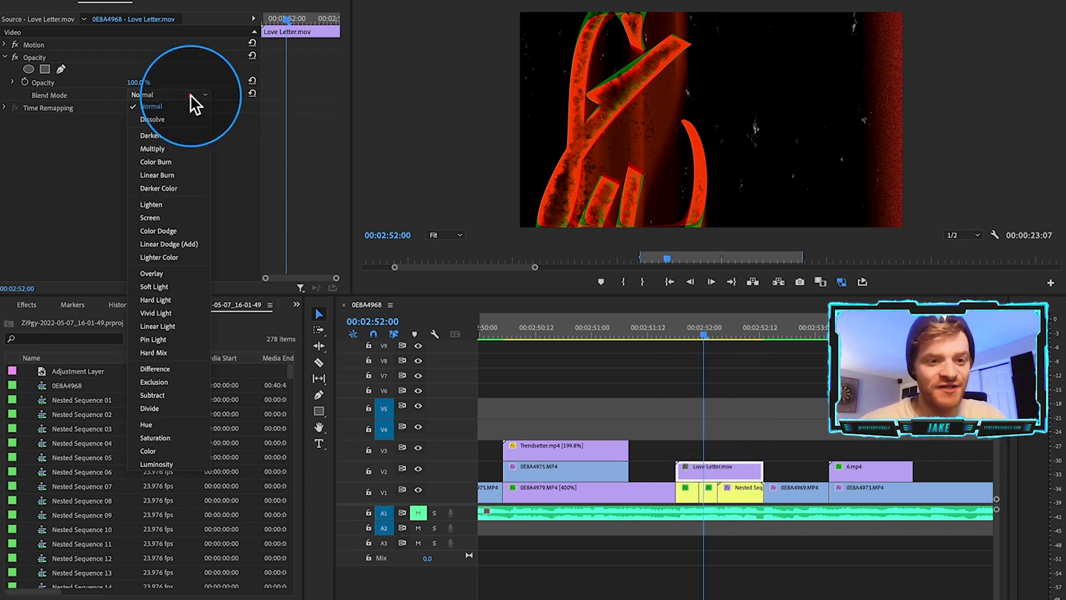
pyautogui.click(165, 216)
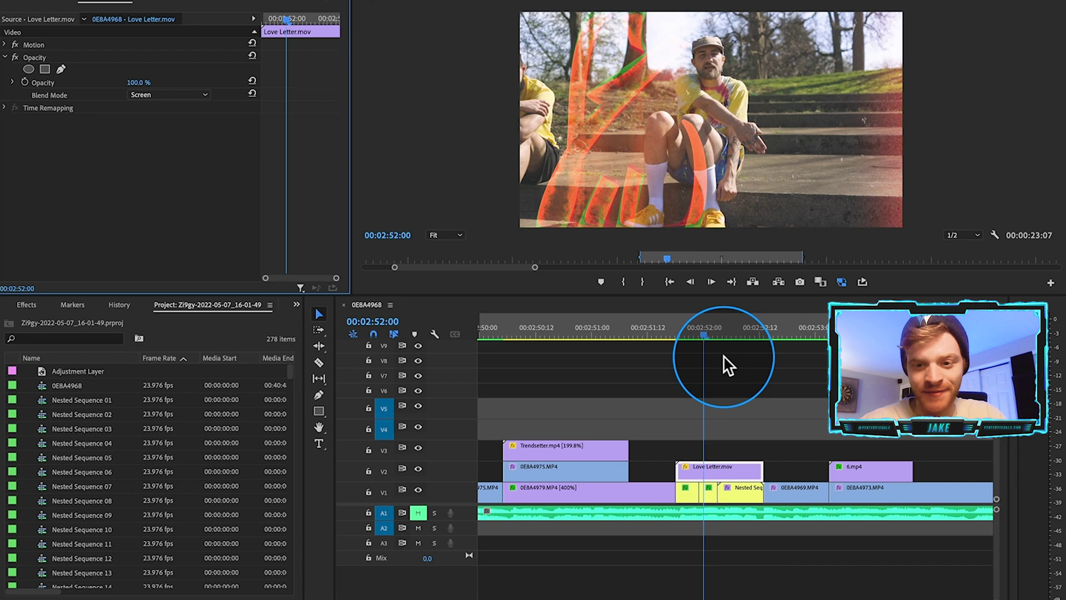
pyautogui.click(725, 333)
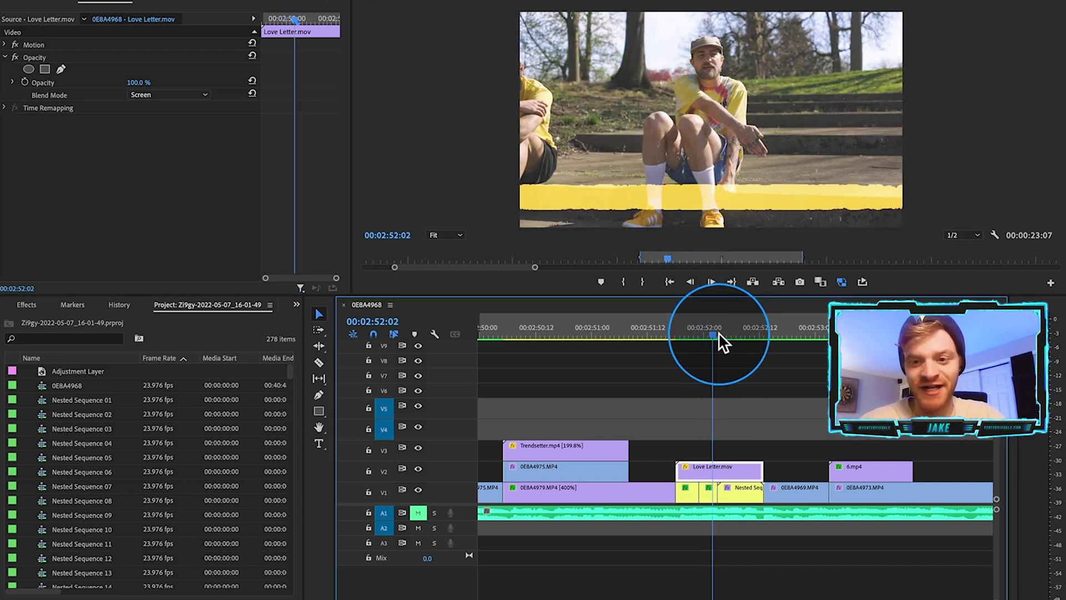
pyautogui.moveTo(733, 333); pyautogui.dragTo(695, 340)
pyautogui.click(704, 341)
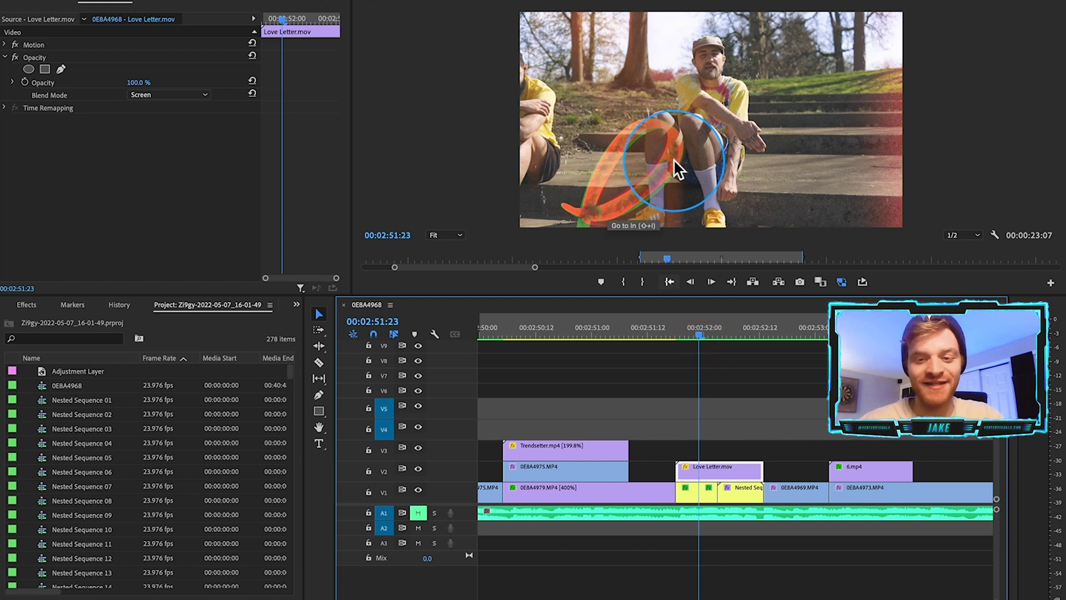
pyautogui.moveTo(694, 470); pyautogui.dragTo(697, 448)
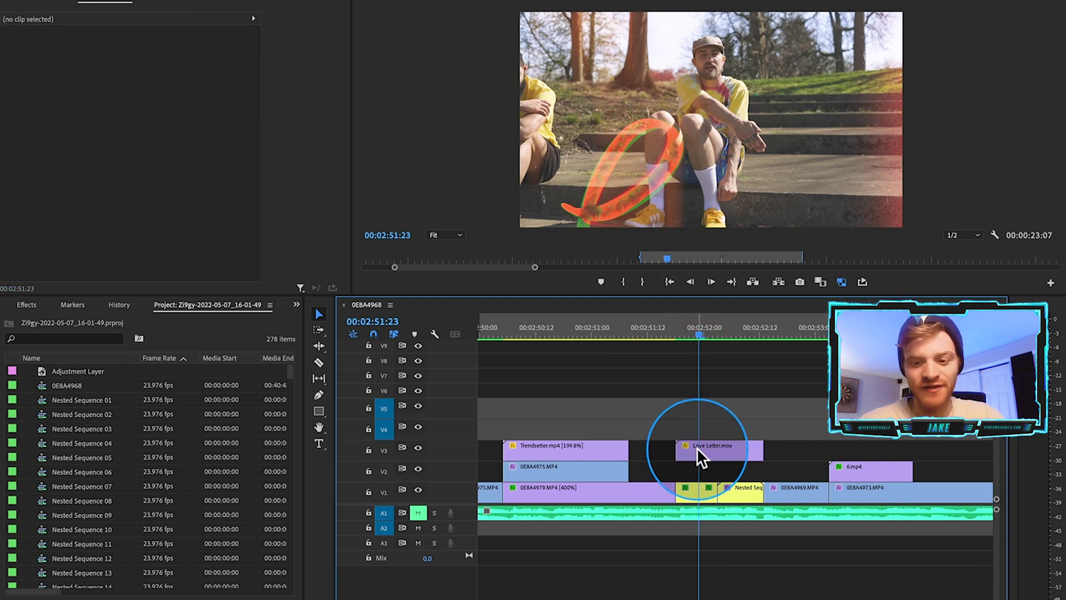
# - Hide V3 output, scrub to 00:02:51:15, and select the 0E8A4979 clips on V1
pyautogui.click(417, 447)
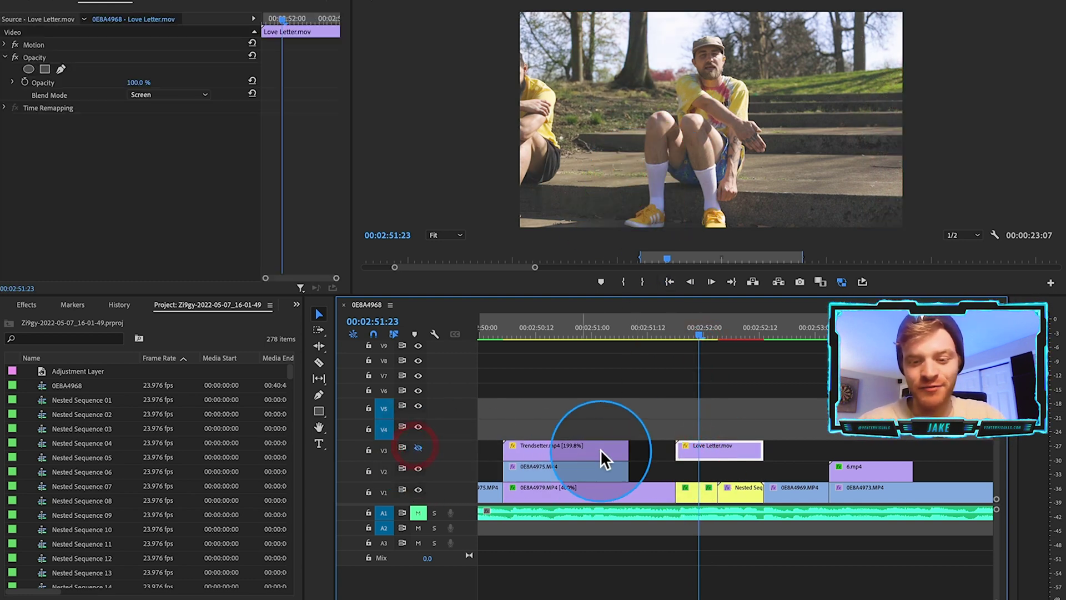
pyautogui.scroll(1, 642, 449)
pyautogui.scroll(2, 696, 412)
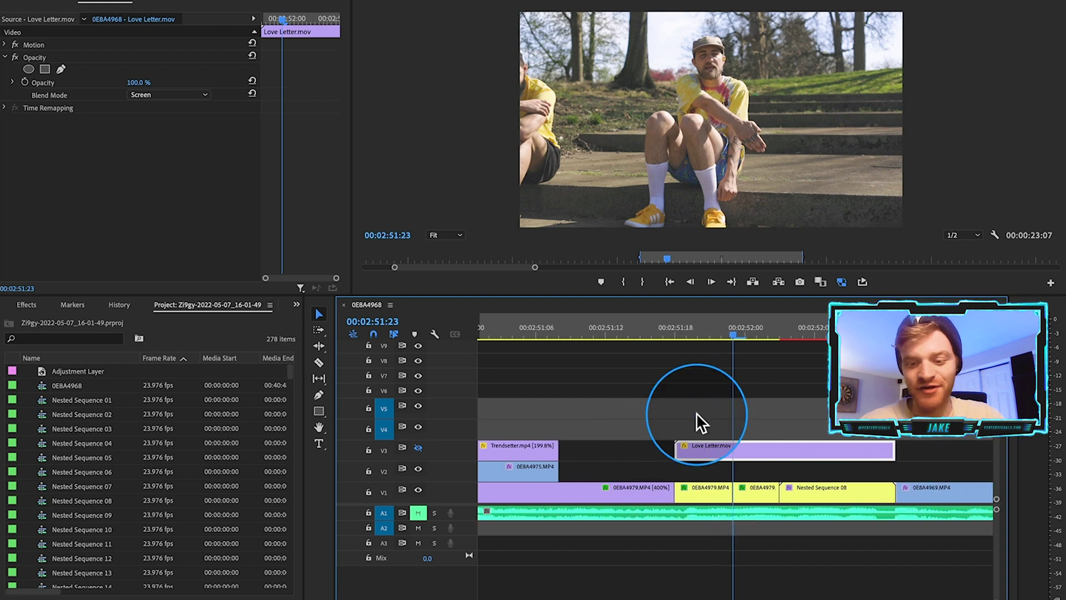
pyautogui.moveTo(668, 343); pyautogui.dragTo(642, 328)
pyautogui.click(699, 491)
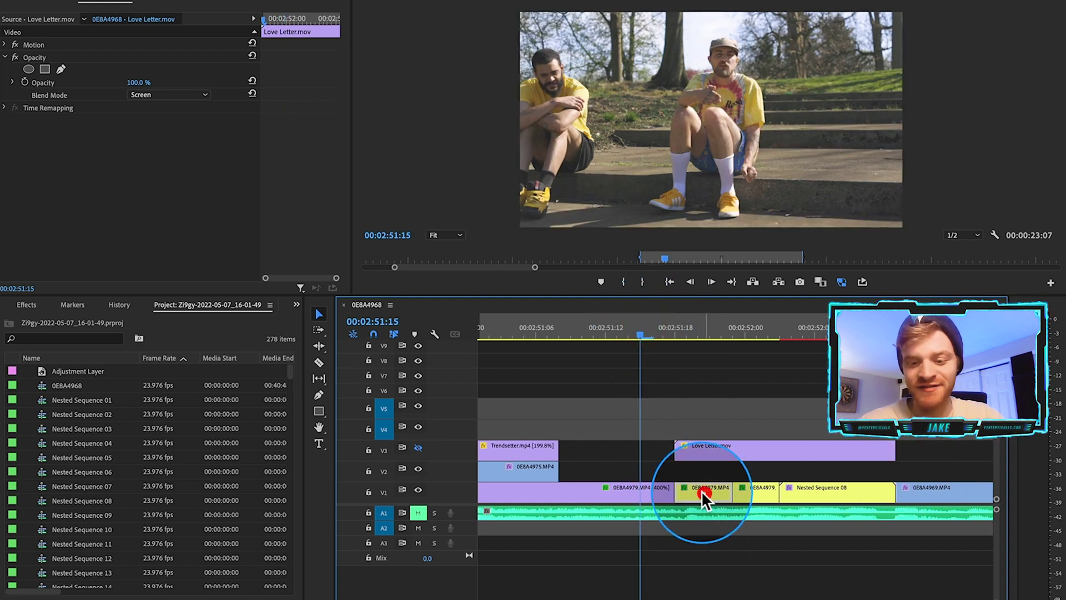
pyautogui.click(625, 491)
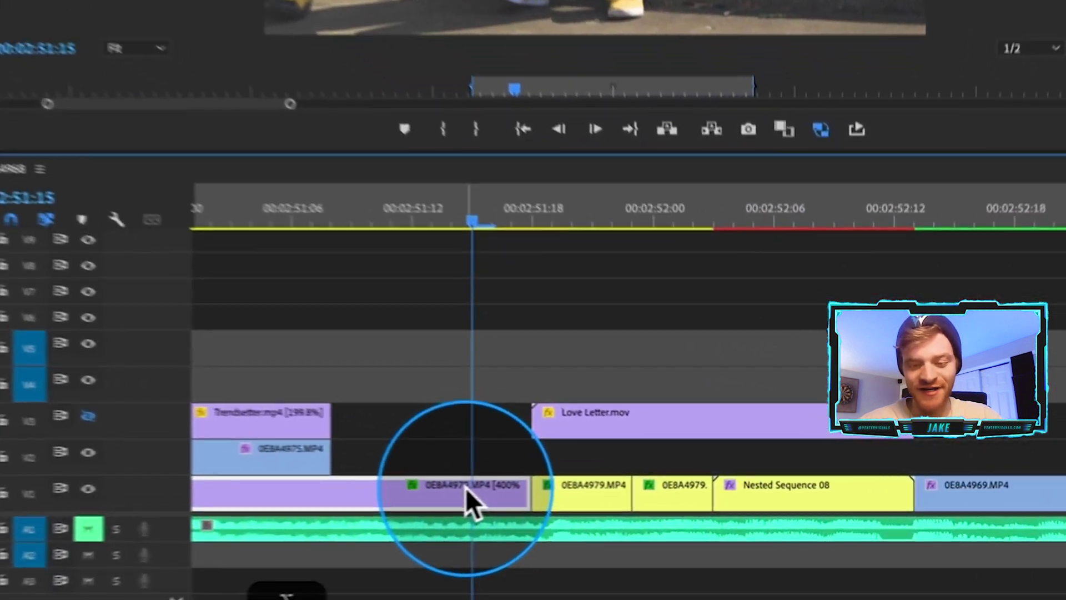
# - Copy the 400% clip above Trendsetter, cancel its Speed/Duration change, then delete the copy
pyautogui.moveTo(604, 492); pyautogui.dragTo(610, 414)
pyautogui.moveTo(413, 360); pyautogui.dragTo(416, 365)
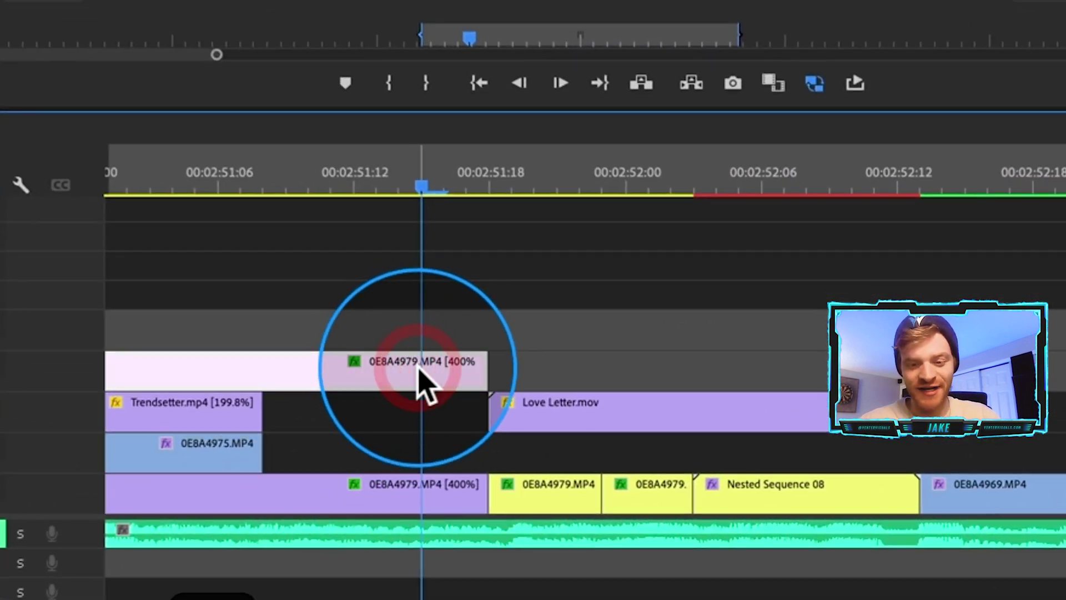
pyautogui.hotkey('ctrl', 'r')
pyautogui.click(132, 150)
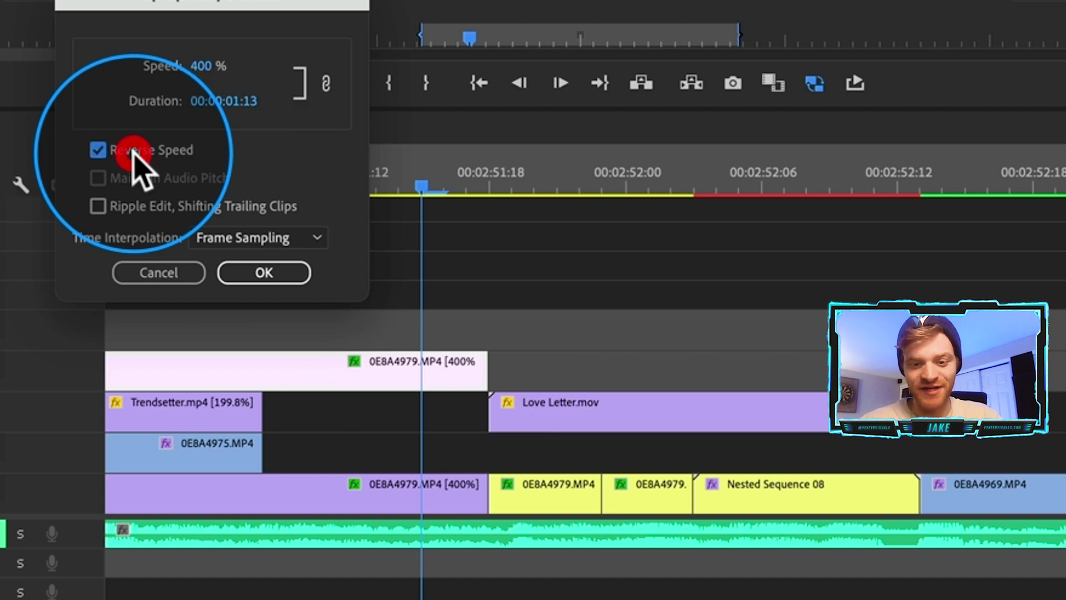
pyautogui.click(160, 271)
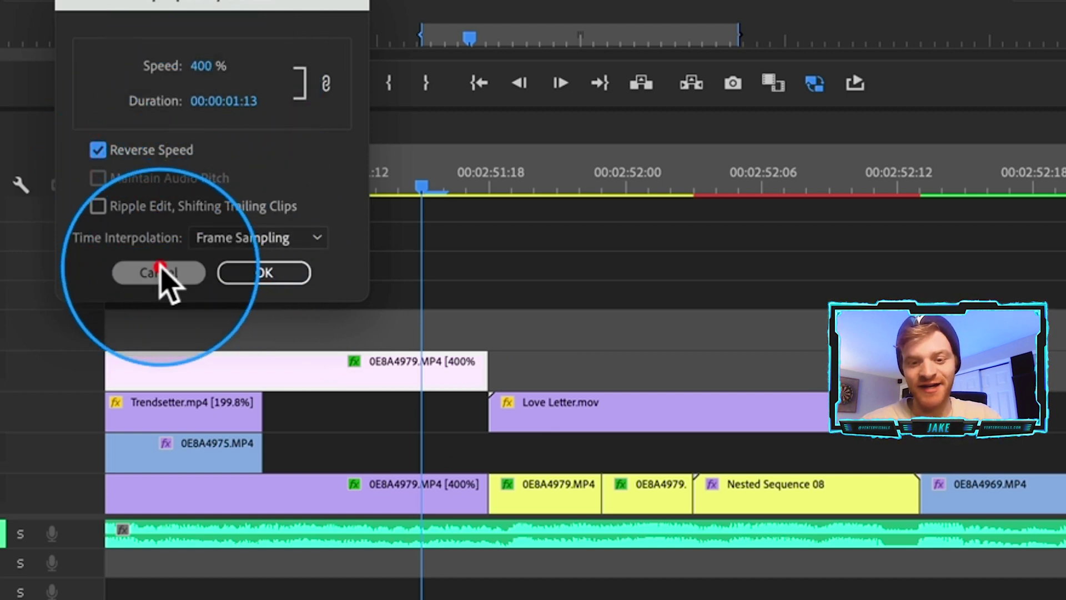
pyautogui.click(282, 369)
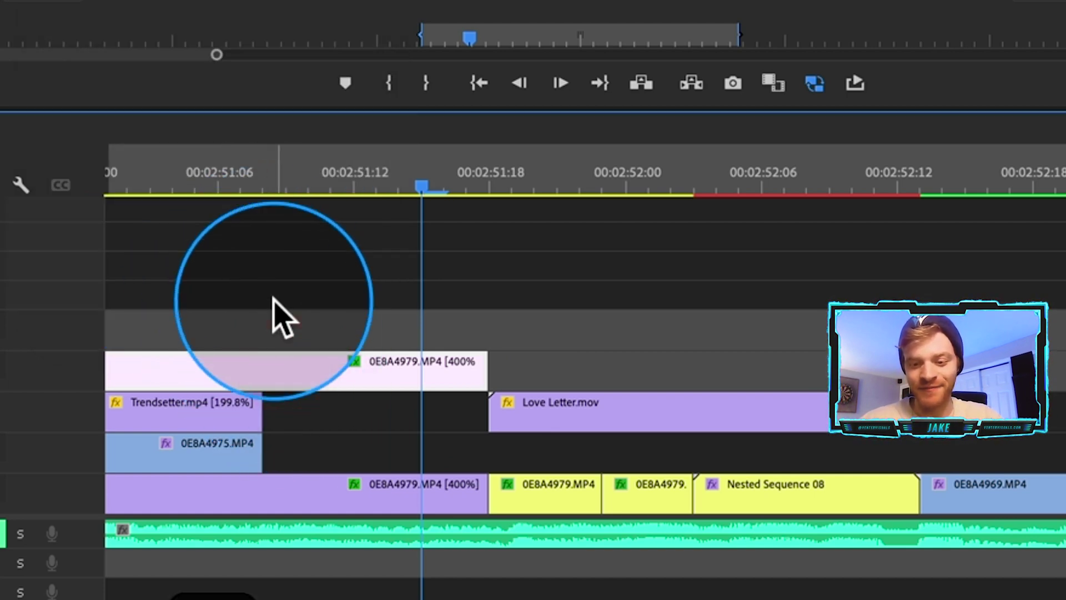
pyautogui.press('Delete')
# - Park the playhead at 00:02:52:00 and lift the yellow 0E8A4979 clip up to V2
pyautogui.click(555, 481)
pyautogui.click(442, 160)
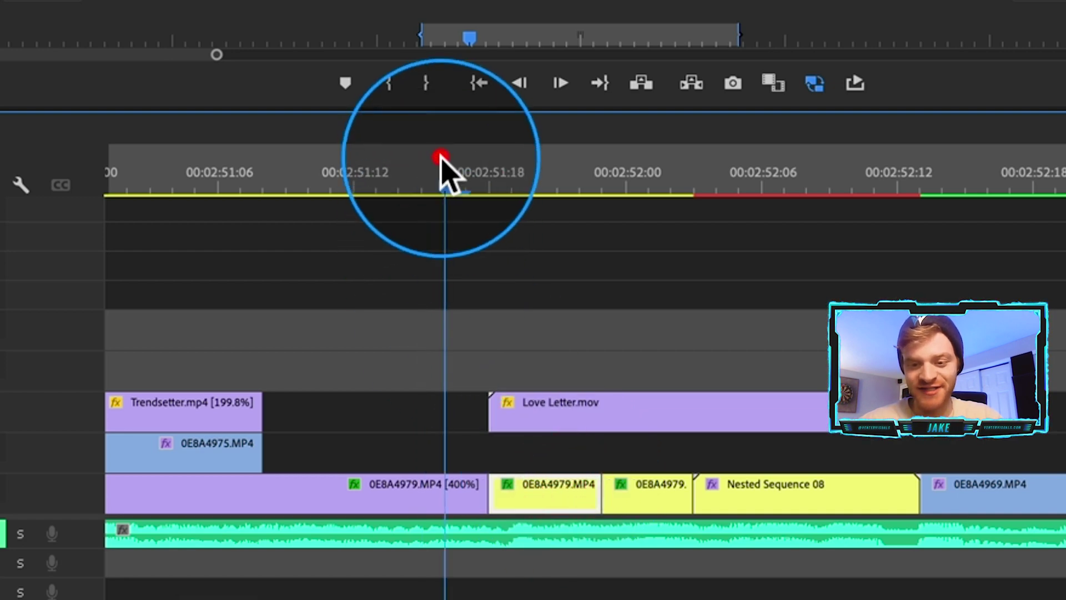
pyautogui.click(401, 497)
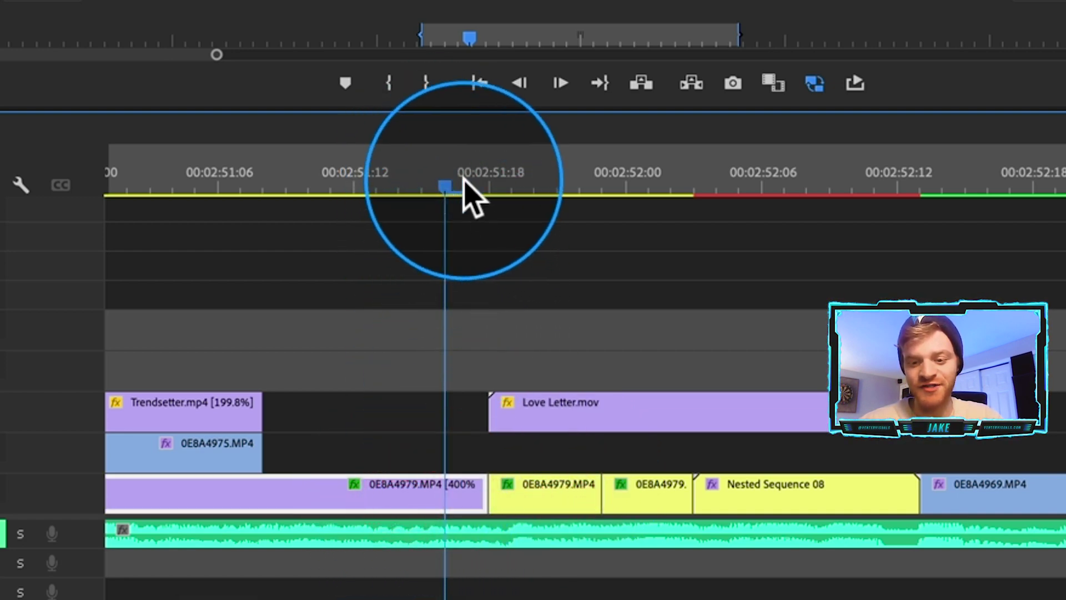
pyautogui.moveTo(463, 179); pyautogui.dragTo(596, 199)
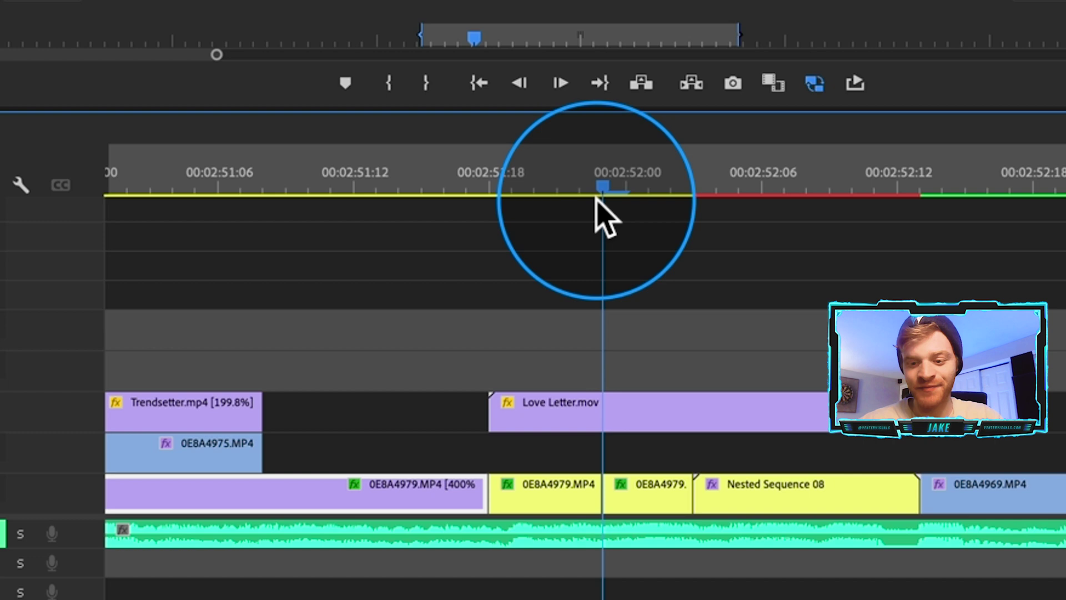
pyautogui.moveTo(558, 496); pyautogui.dragTo(647, 464)
# - Lengthen the V1 400% clip, razor it at two points, and delete the middle piece
pyautogui.moveTo(597, 492); pyautogui.dragTo(697, 497)
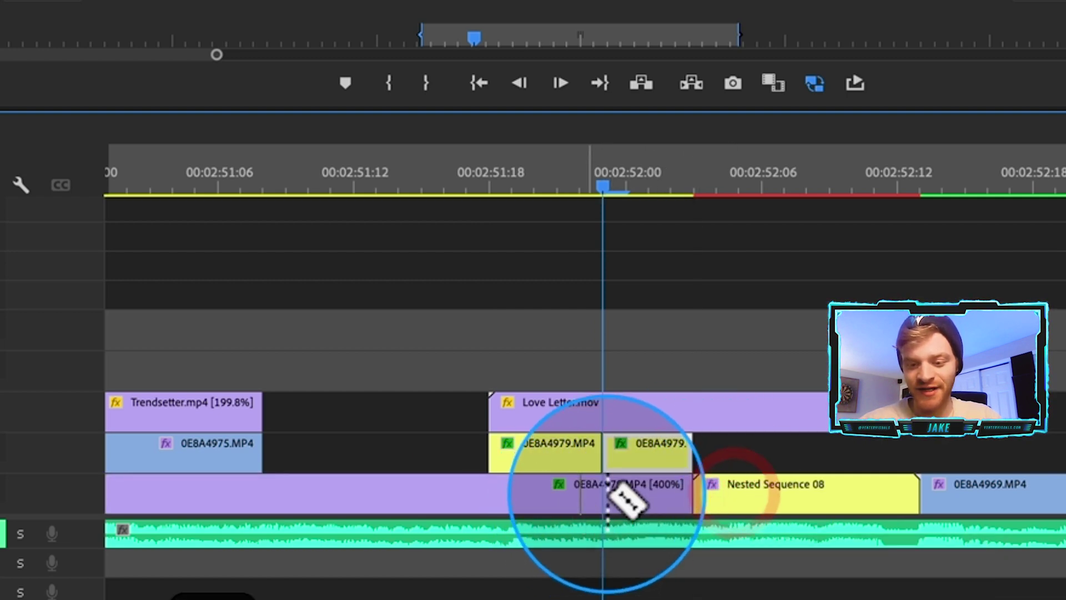
pyautogui.click(608, 492)
pyautogui.click(488, 489)
pyautogui.press('v')
pyautogui.click(534, 493)
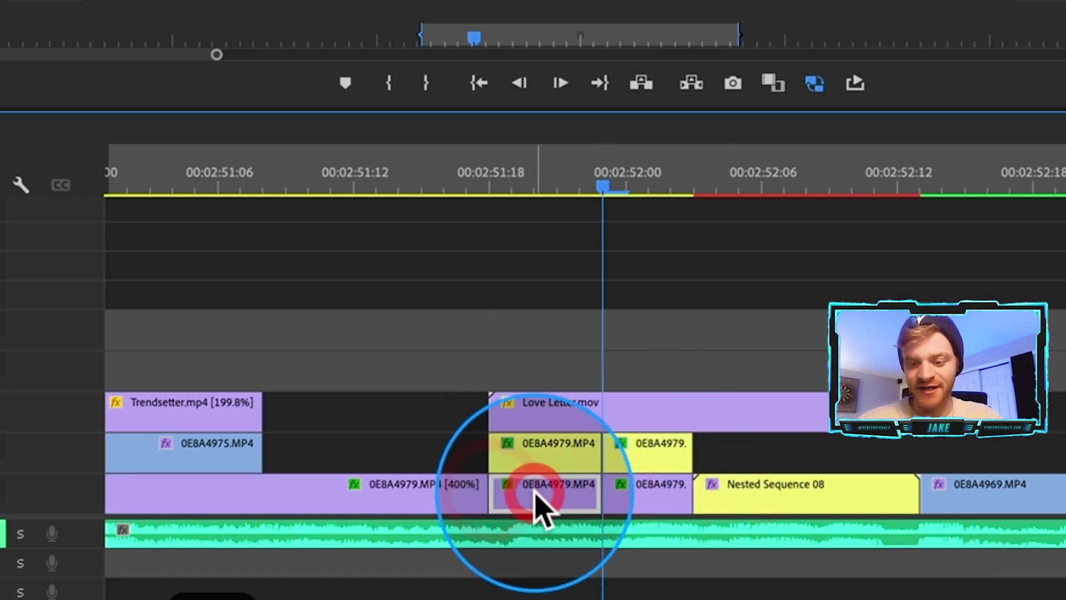
pyautogui.press('Delete')
# - Set the next 0E8A4979 clip's speed to 1, extend its start left, and return it to V1
pyautogui.click(642, 499)
pyautogui.hotkey('ctrl', 'r')
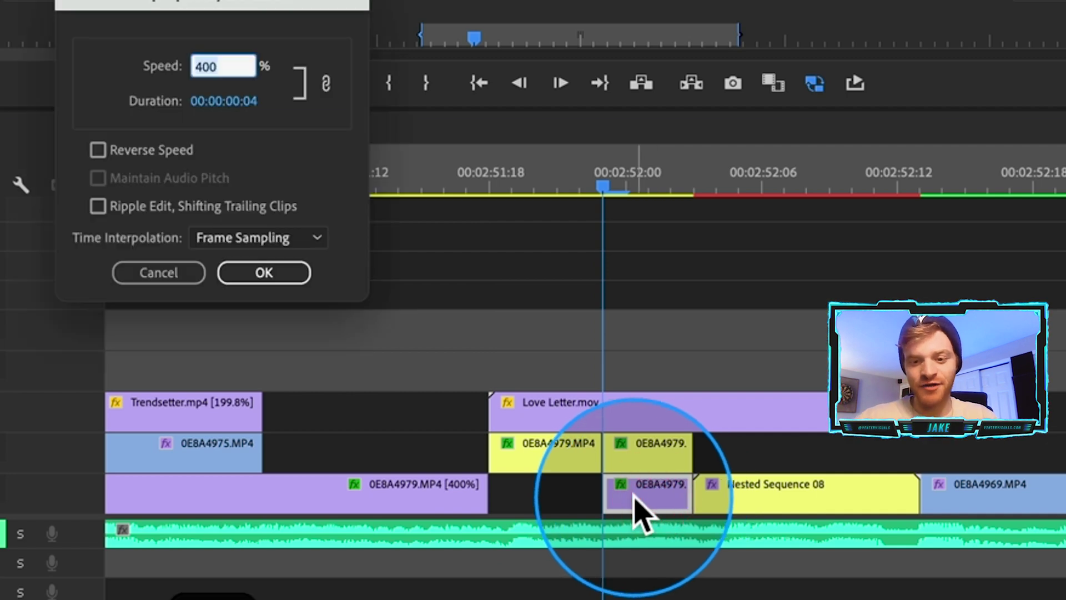
pyautogui.write('1')
pyautogui.press('Return')
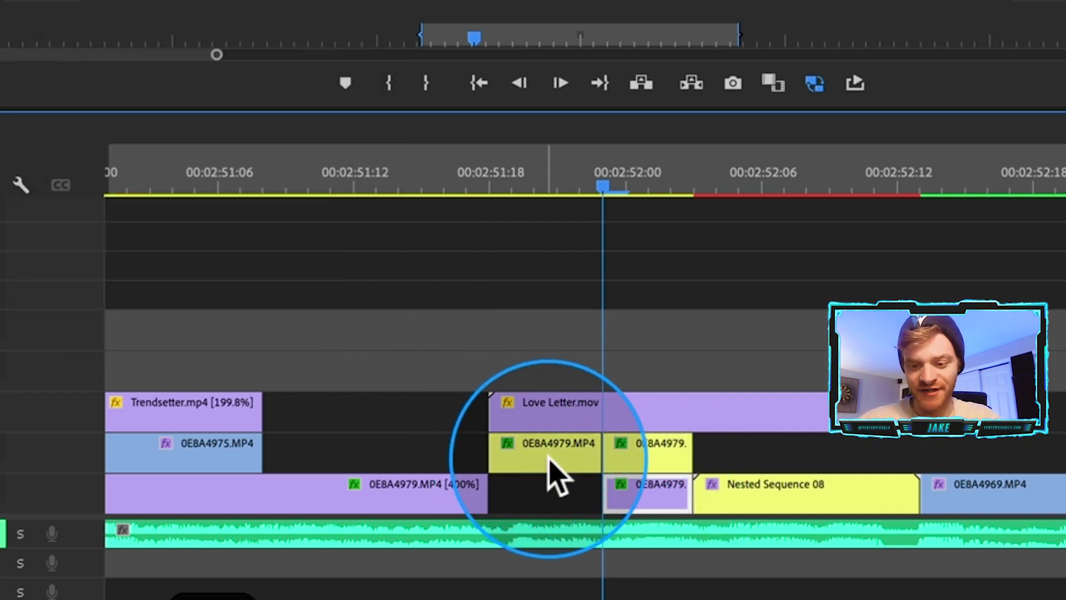
pyautogui.moveTo(603, 492); pyautogui.dragTo(546, 484)
pyautogui.moveTo(747, 477)
pyautogui.mouseDown()
pyautogui.moveTo(746, 389)
pyautogui.moveTo(747, 488)
pyautogui.mouseUp()
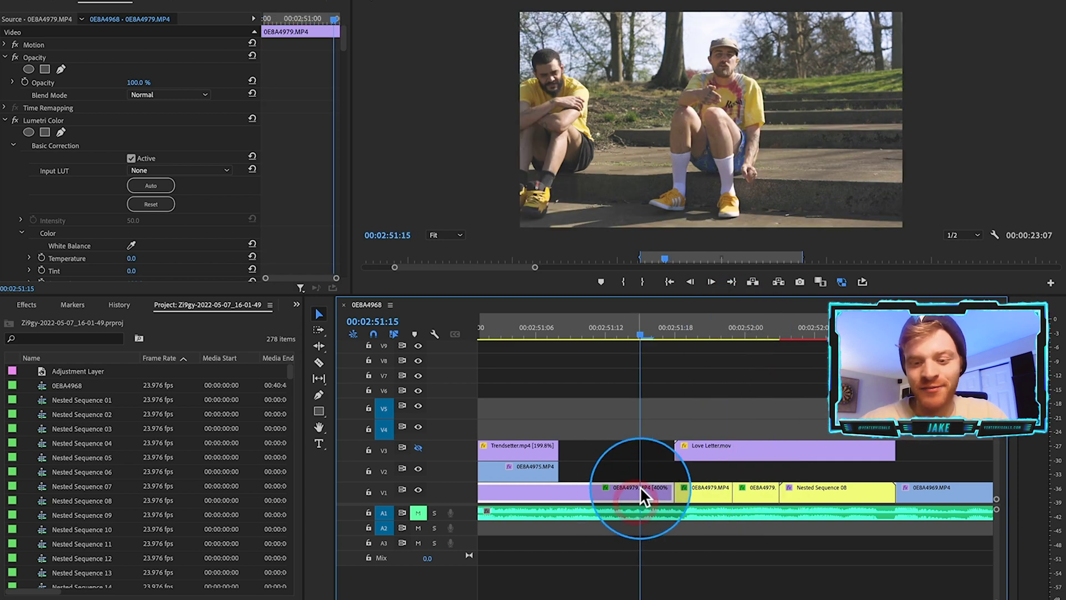
pyautogui.click(698, 328)
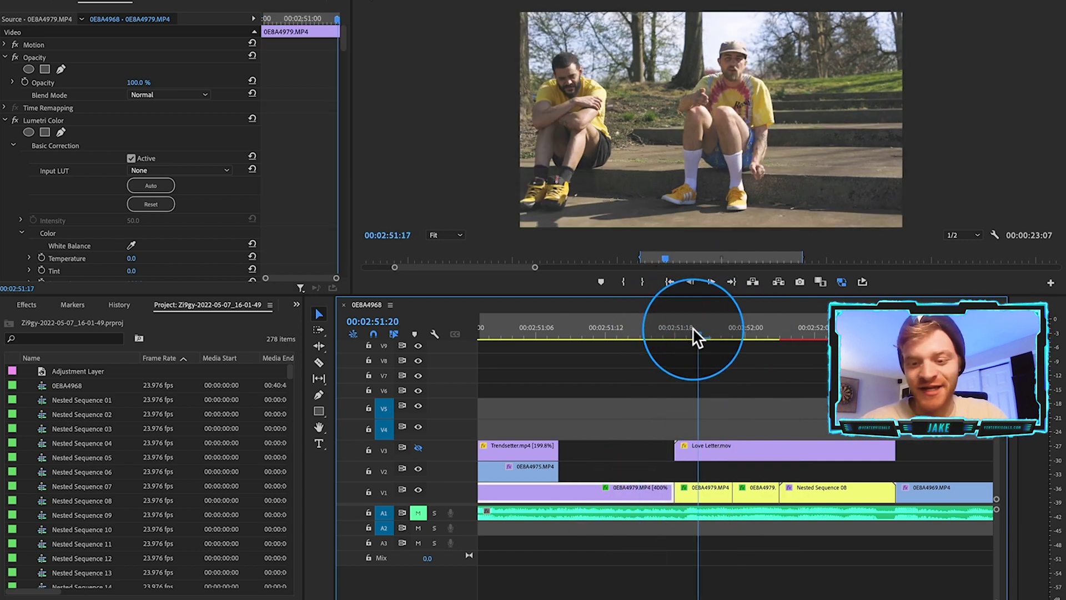
pyautogui.click(702, 485)
pyautogui.click(634, 494)
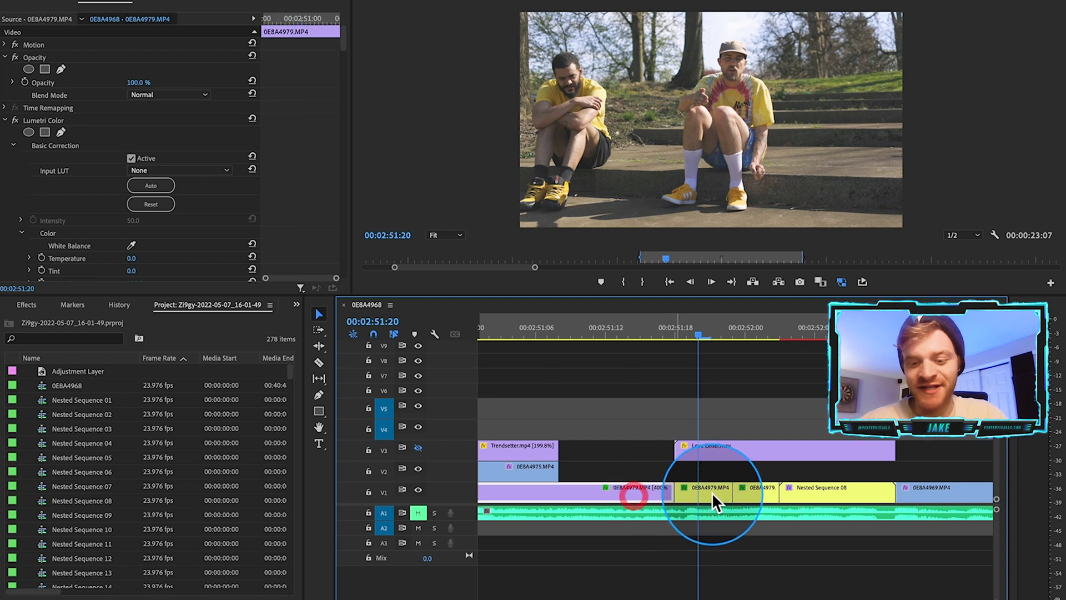
pyautogui.click(708, 491)
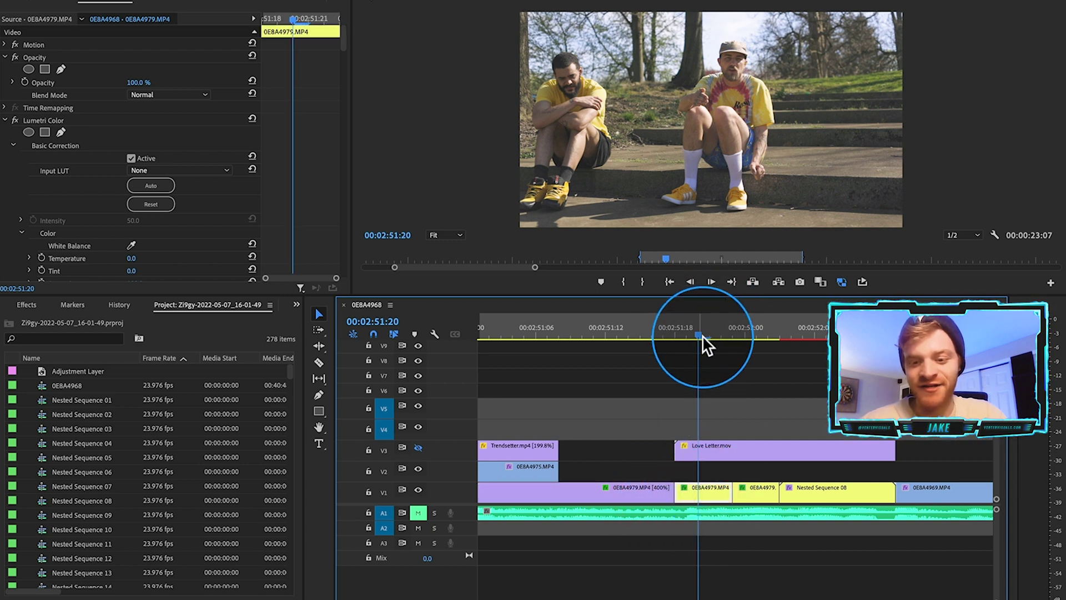
pyautogui.moveTo(702, 335); pyautogui.dragTo(737, 338)
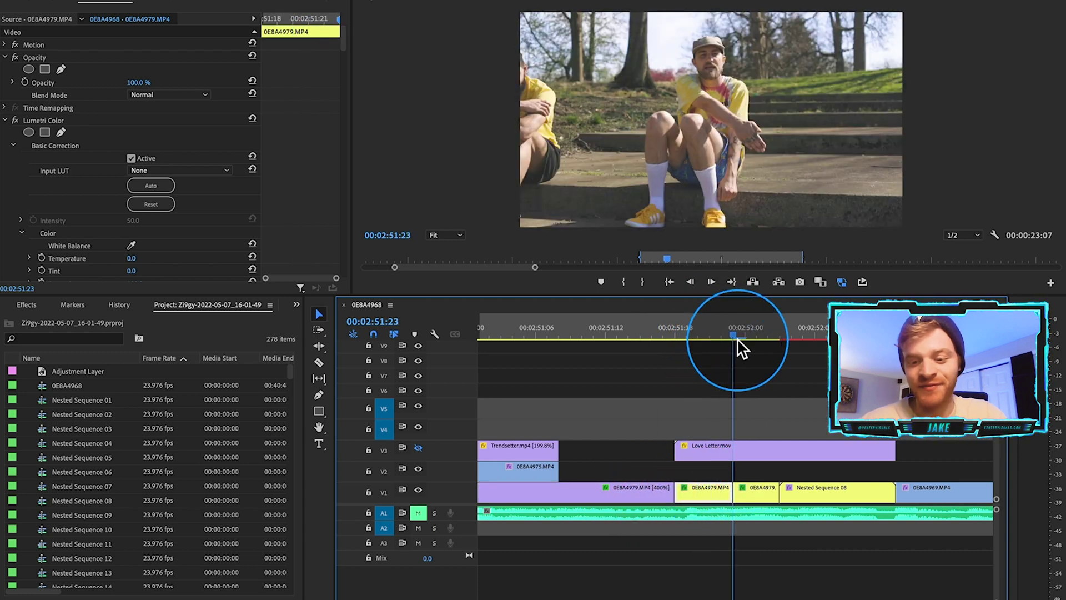
pyautogui.click(749, 491)
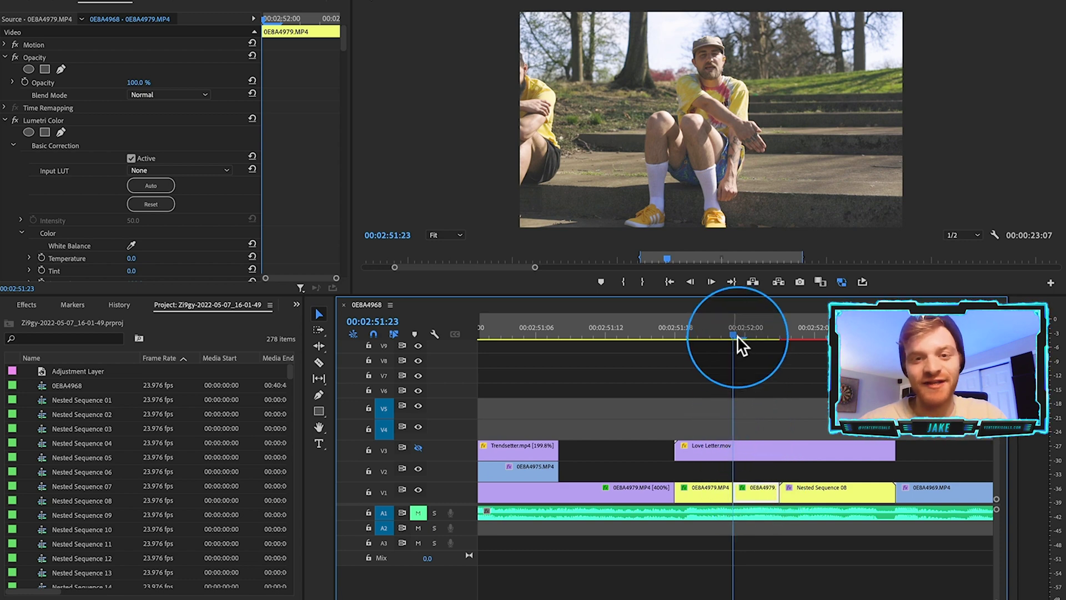
pyautogui.moveTo(737, 330); pyautogui.dragTo(836, 335)
pyautogui.click(828, 487)
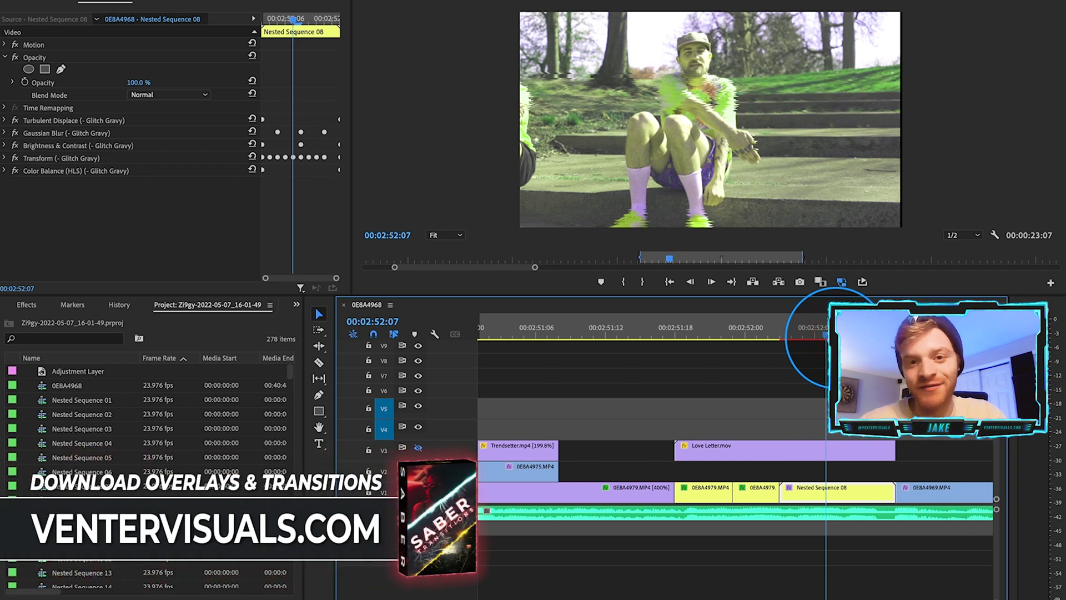
pyautogui.moveTo(836, 335)
pyautogui.mouseDown()
pyautogui.moveTo(849, 335)
pyautogui.moveTo(837, 334)
pyautogui.mouseUp()
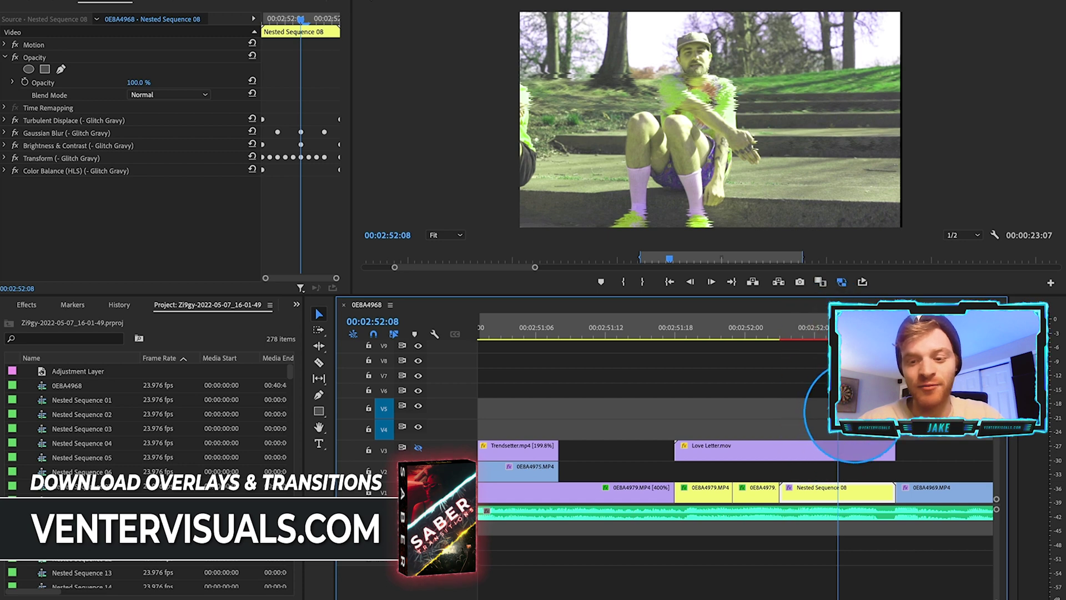
pyautogui.click(852, 413)
pyautogui.press('-')
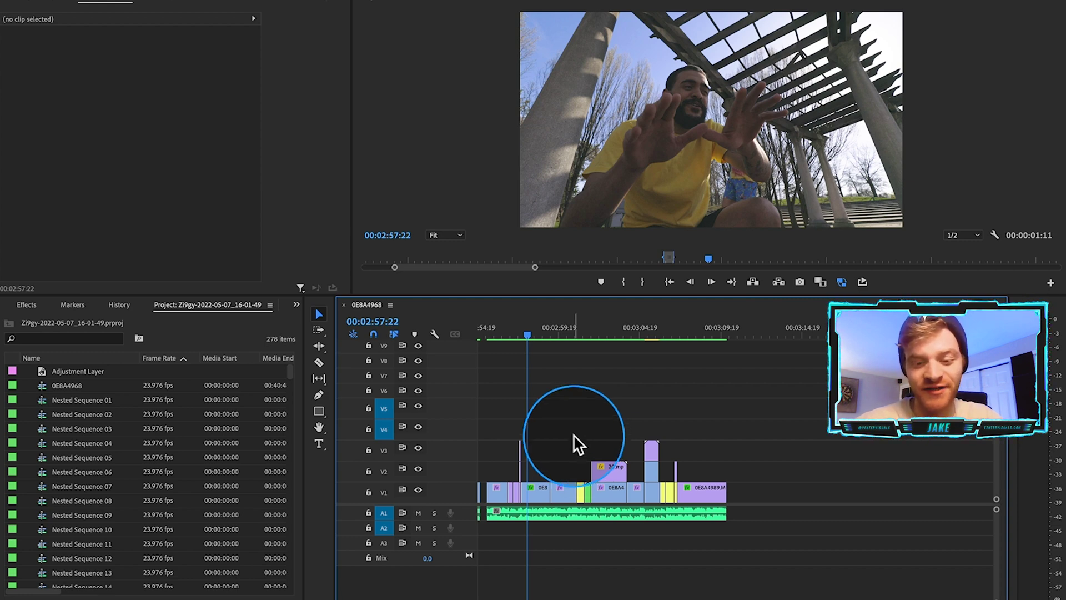
# - Delete the short yellow and green clips, extend 0E8A4977 to 0E8A4970, and park near 00:03:00
pyautogui.press('space')
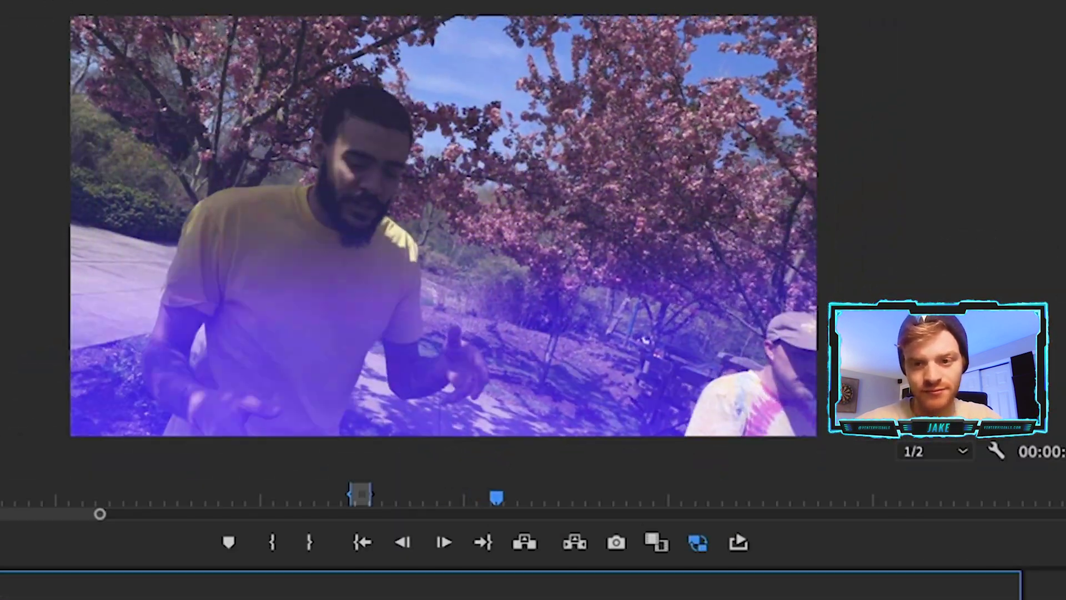
pyautogui.click(695, 497)
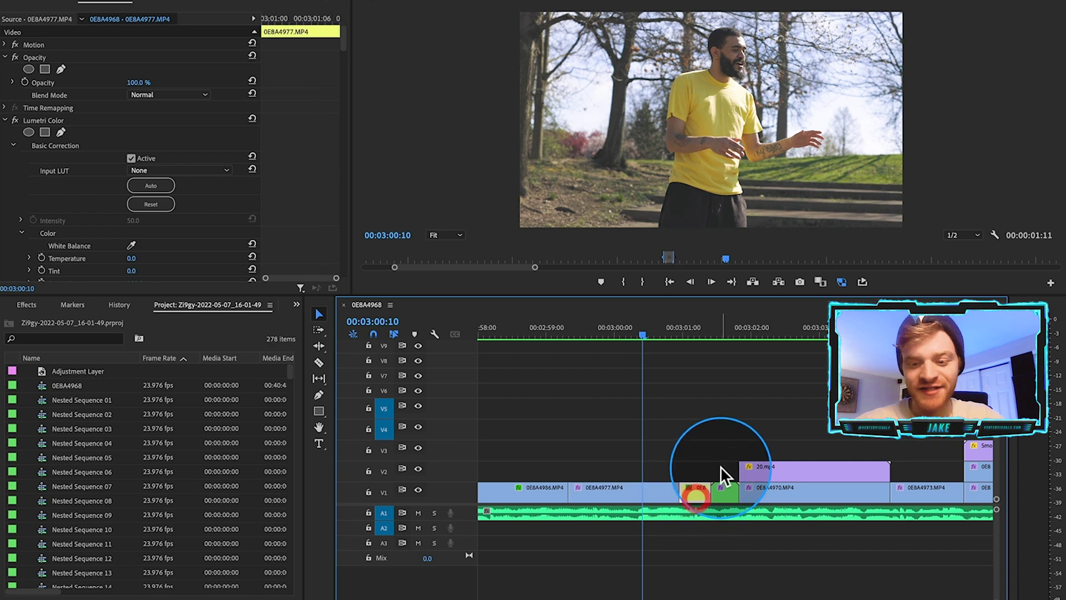
pyautogui.click(696, 488)
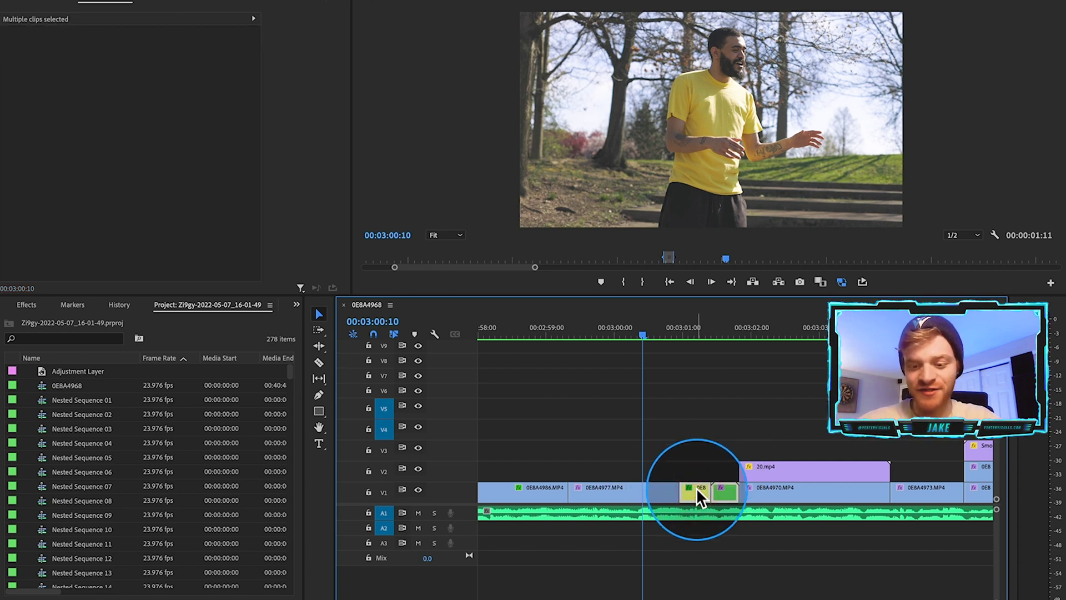
pyautogui.press('Delete')
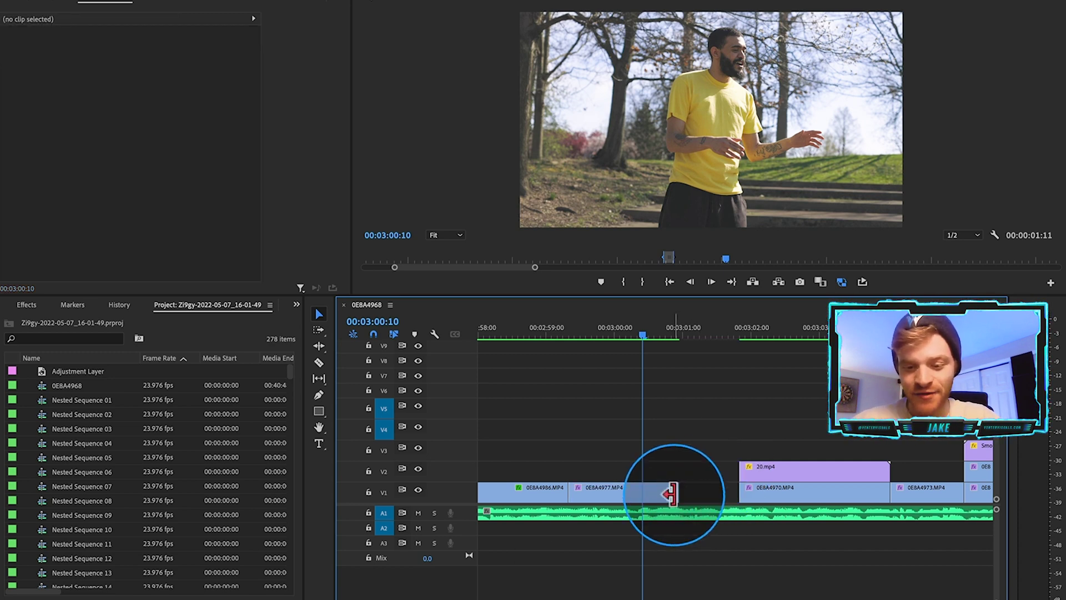
pyautogui.moveTo(670, 493); pyautogui.dragTo(775, 492)
pyautogui.click(694, 425)
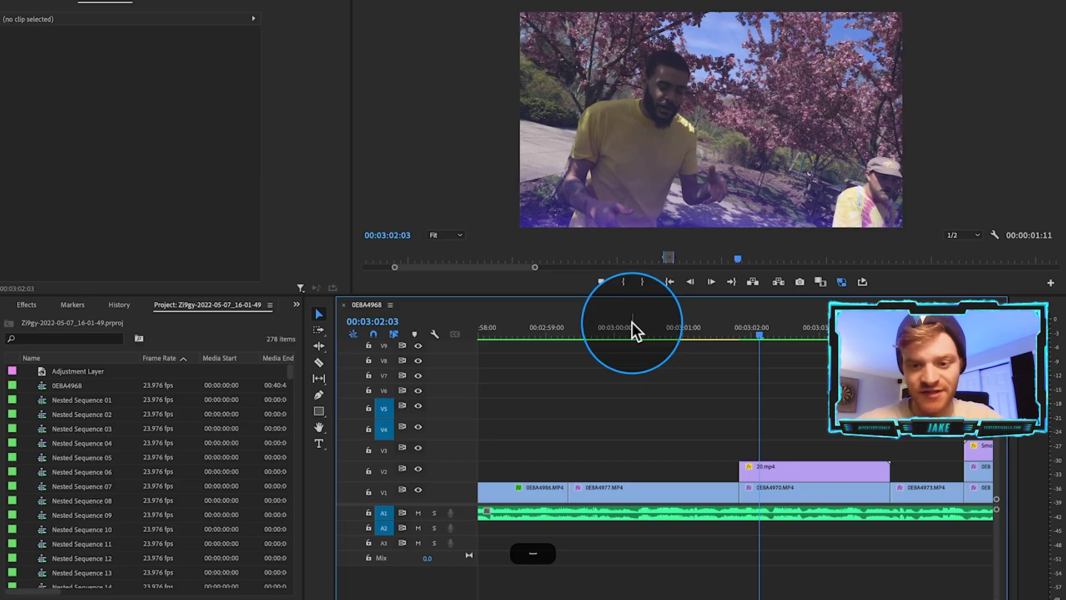
pyautogui.click(633, 328)
# - Scrub and play around 00:03:00 to settle the playhead at 00:03:00:09
pyautogui.click(651, 327)
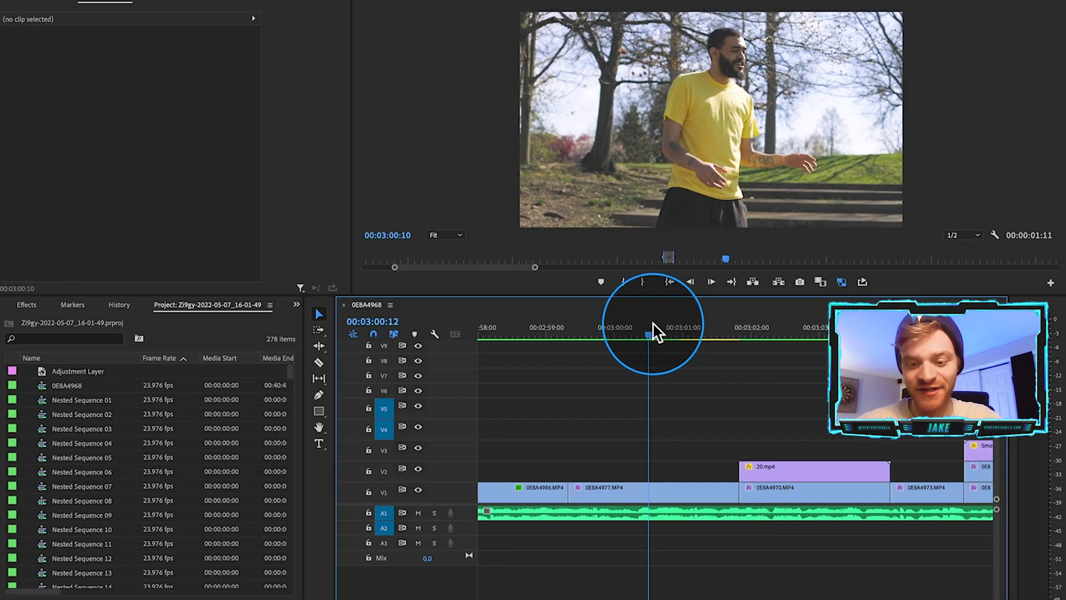
pyautogui.moveTo(652, 327); pyautogui.dragTo(608, 331)
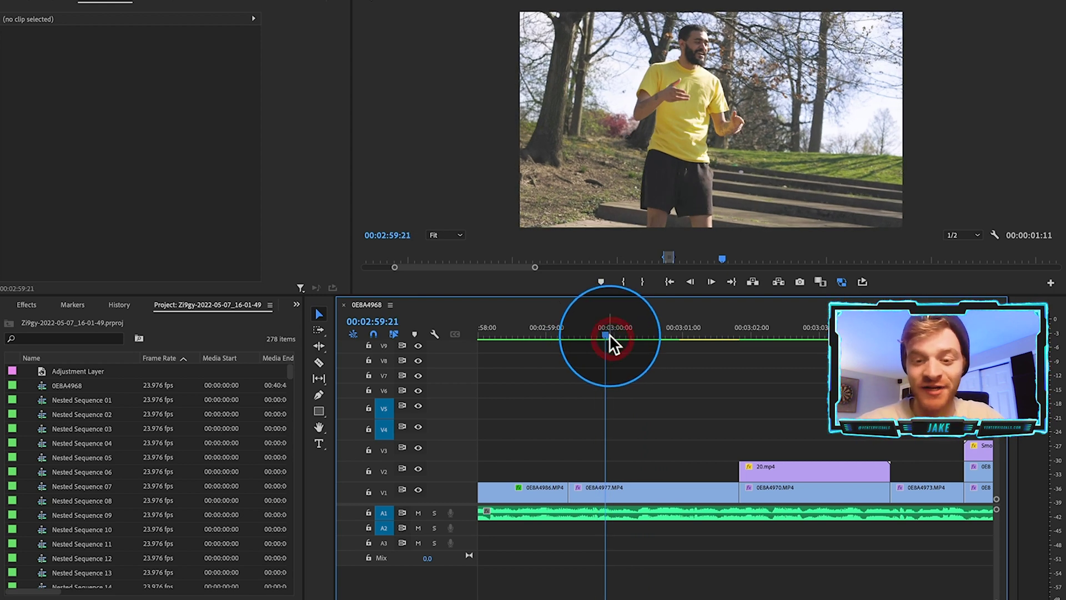
pyautogui.press('space')
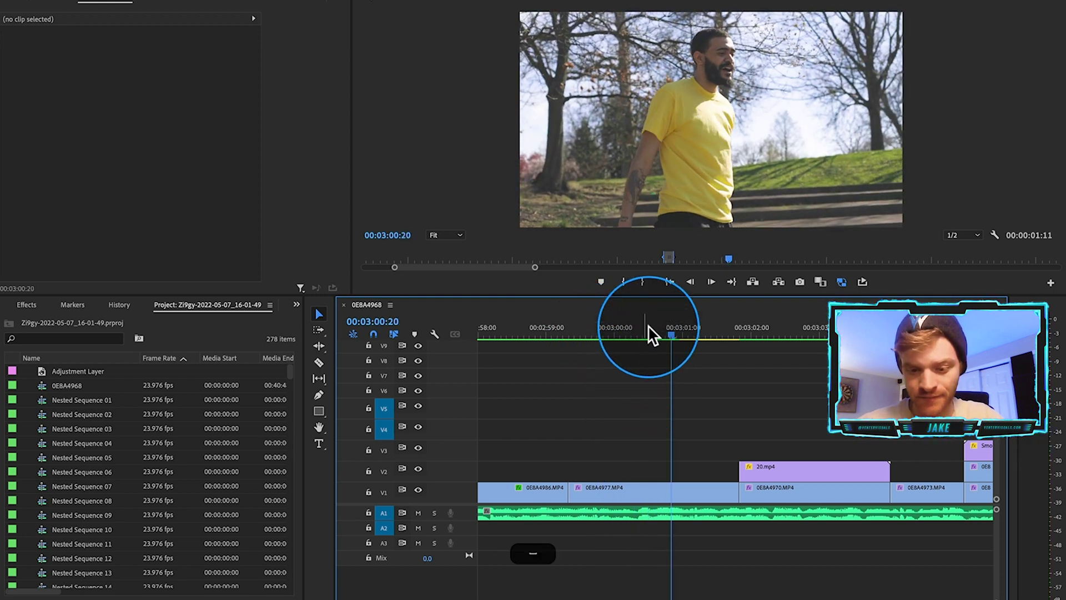
pyautogui.moveTo(648, 329); pyautogui.dragTo(642, 329)
# - Razor 0E8A4977.MP4 at the playhead and delete its right-hand piece
pyautogui.press('c')
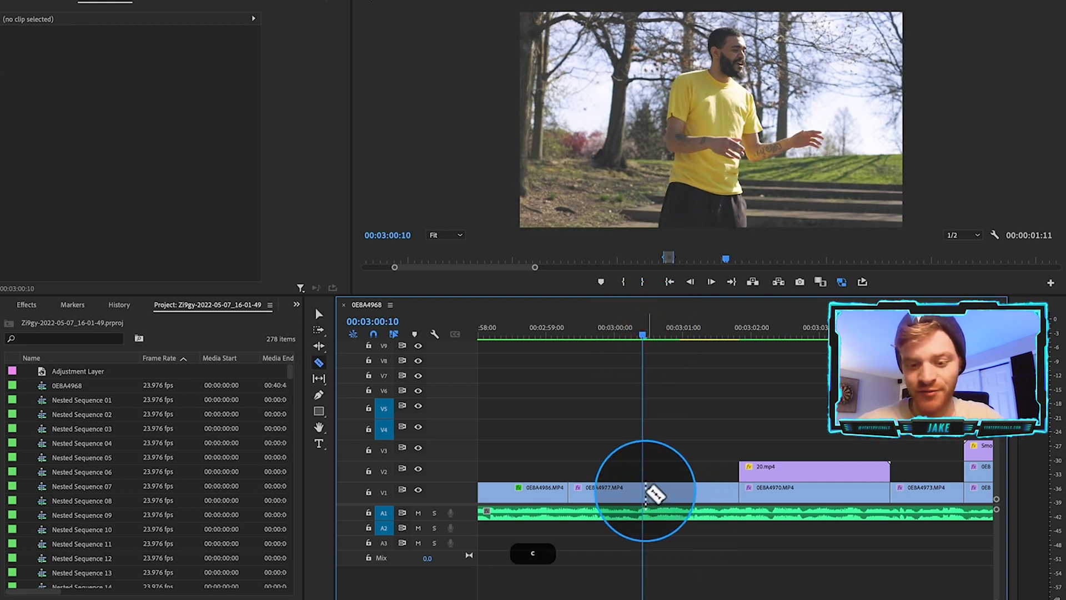
pyautogui.click(644, 491)
pyautogui.press('v')
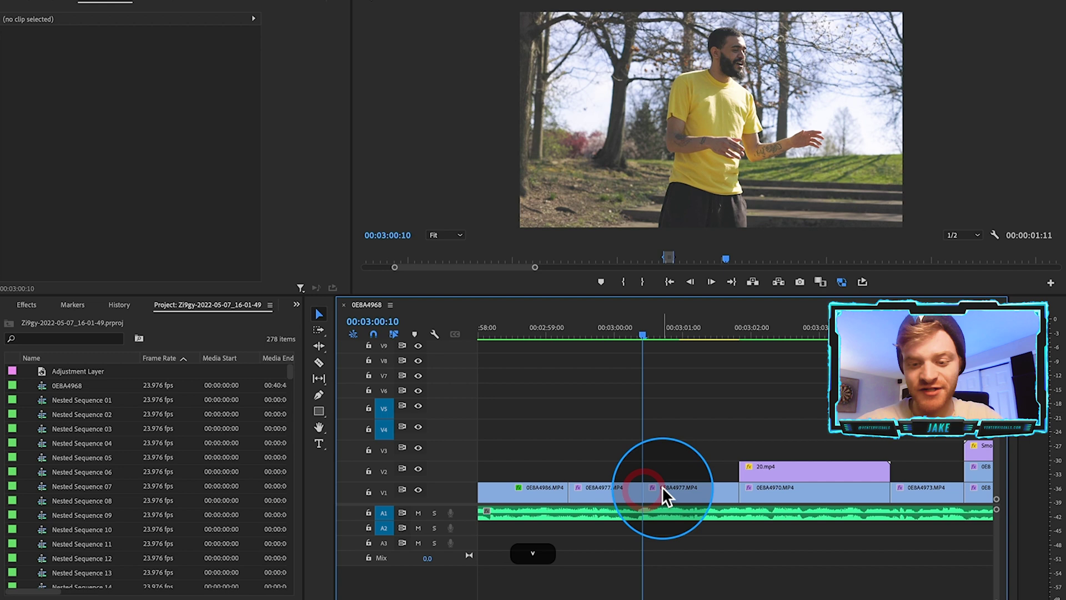
pyautogui.click(661, 486)
pyautogui.press('BackSpace')
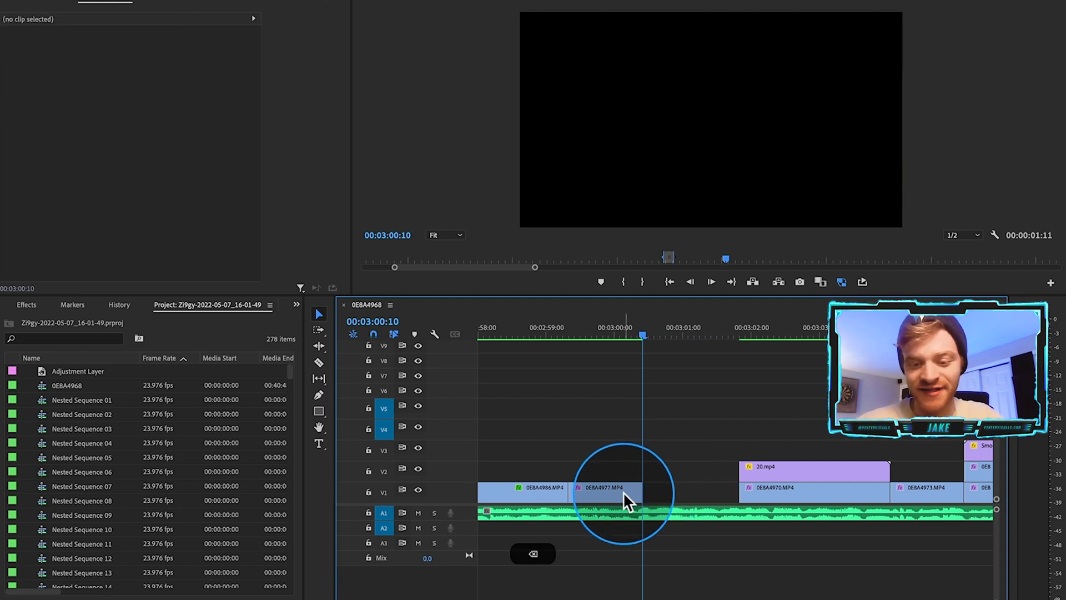
pyautogui.click(624, 493)
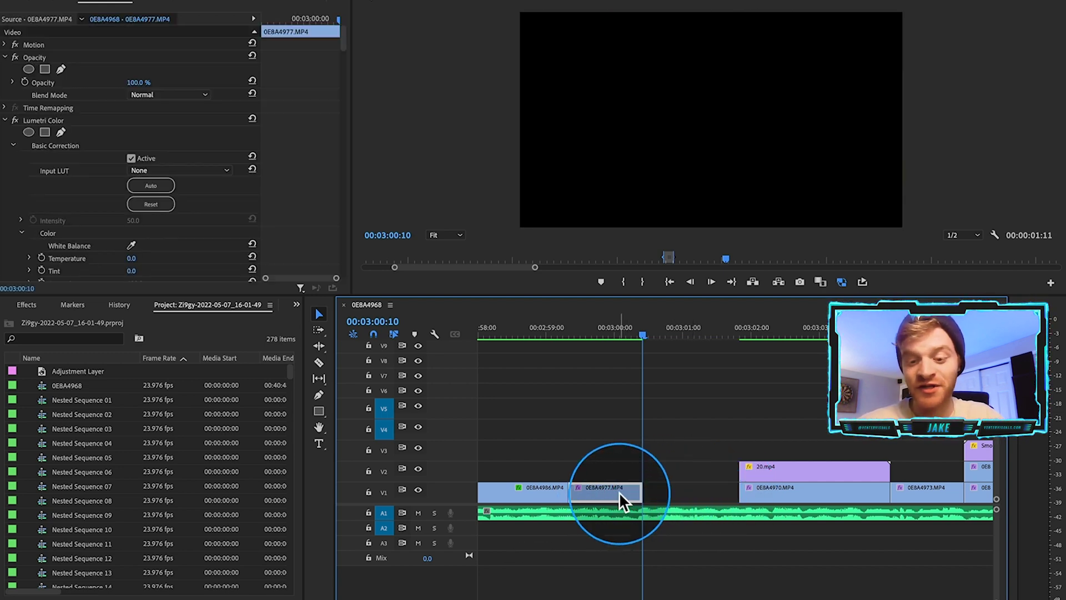
# - Duplicate 0E8A4977.MP4 onto V2 and give the copy Reverse Speed at 45%
pyautogui.moveTo(618, 491); pyautogui.dragTo(619, 468)
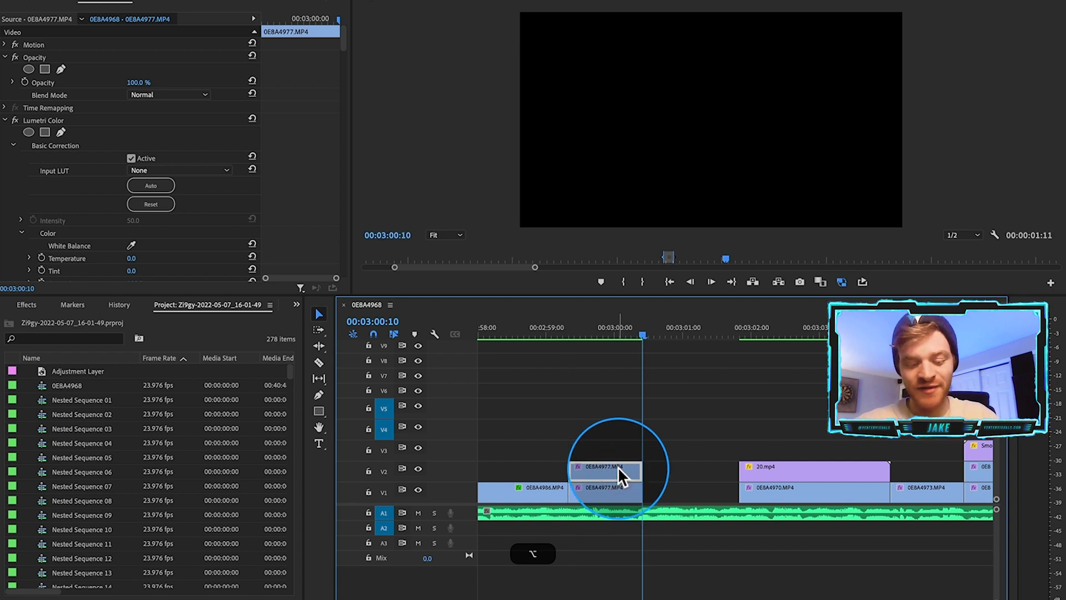
pyautogui.press('super+r')
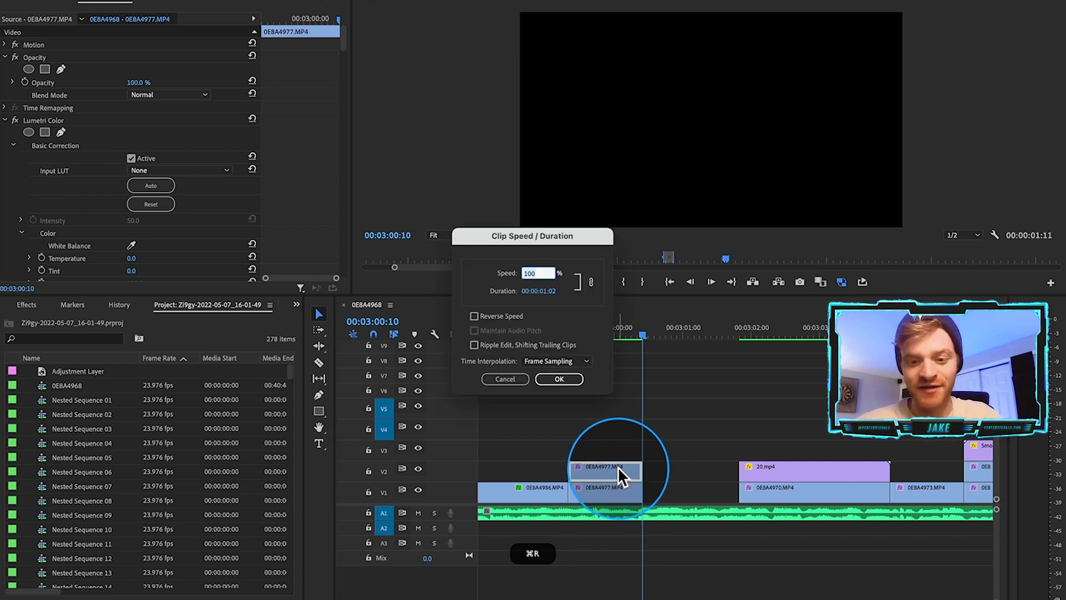
pyautogui.click(504, 315)
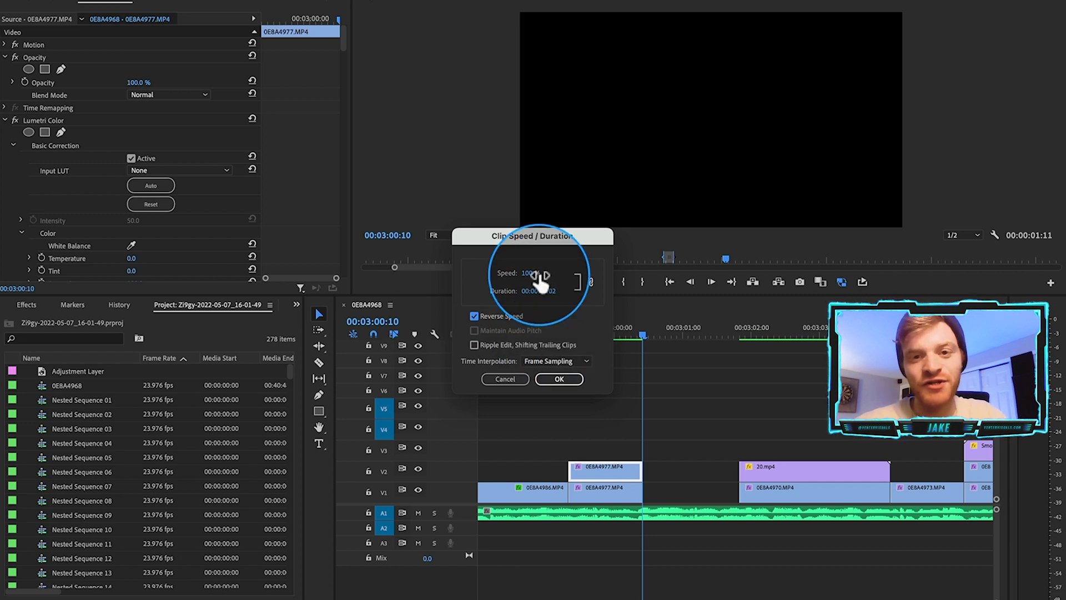
pyautogui.click(530, 274)
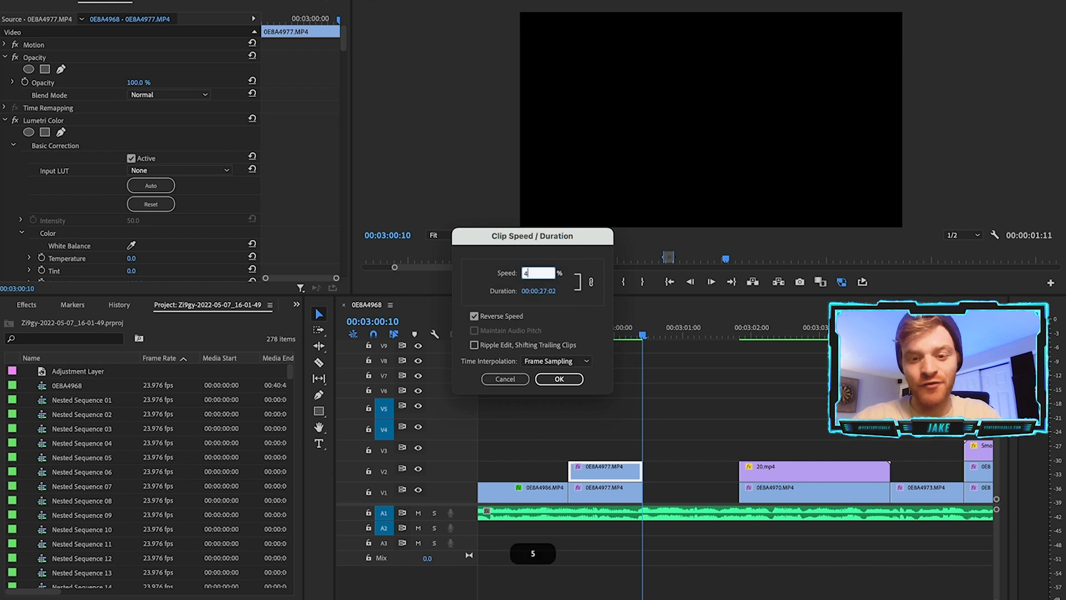
pyautogui.write('45')
pyautogui.press('Return')
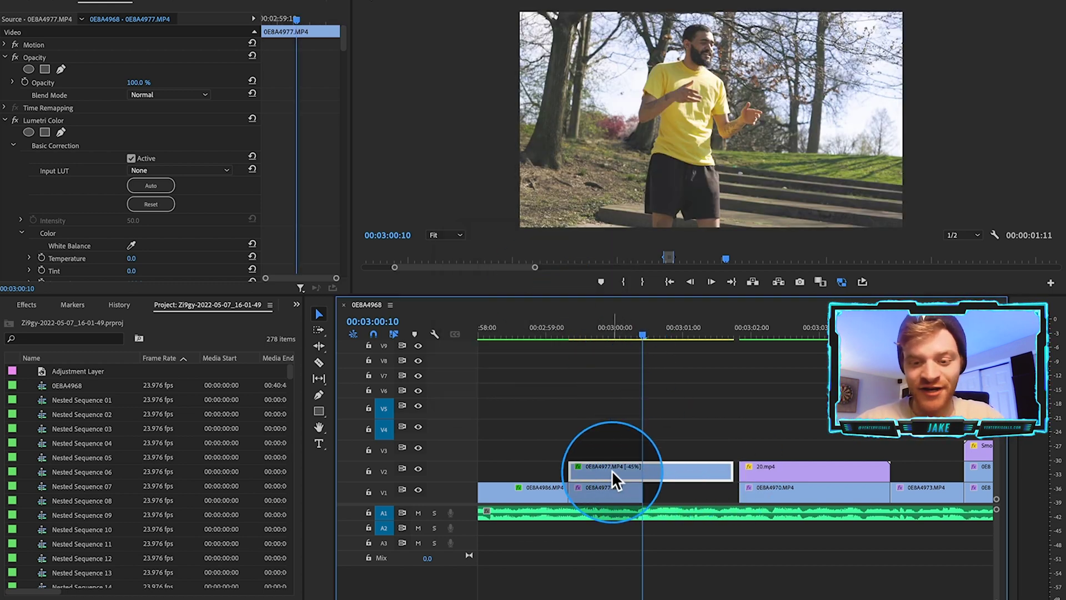
# - Move the [-45%] copy to V3, snap it to the playhead, trim its end, and drop it into the V1 gap
pyautogui.moveTo(611, 470); pyautogui.dragTo(659, 453)
pyautogui.press('=')
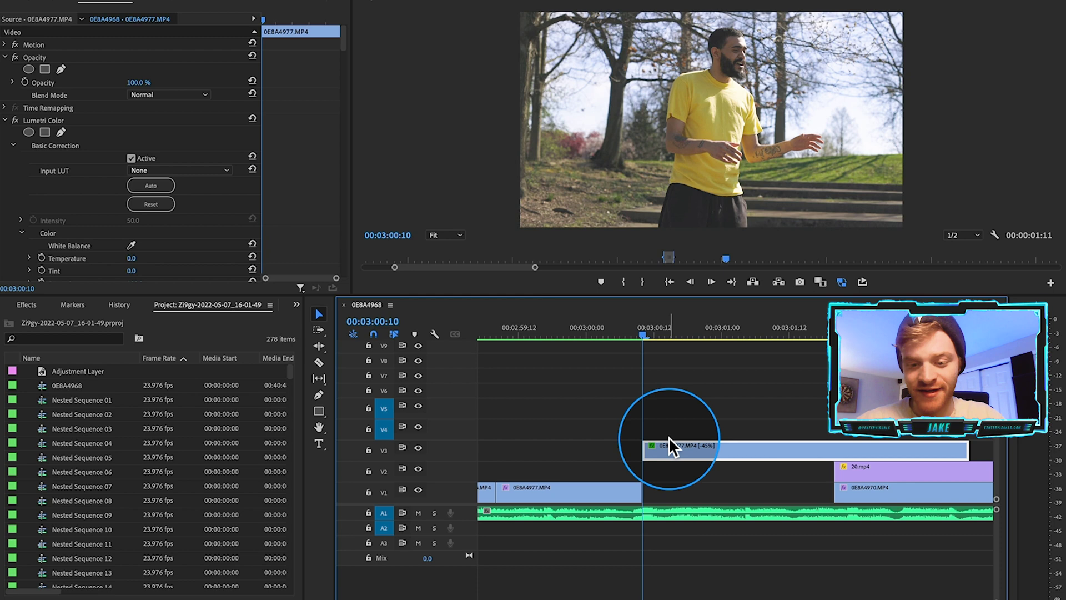
pyautogui.moveTo(967, 449); pyautogui.dragTo(833, 447)
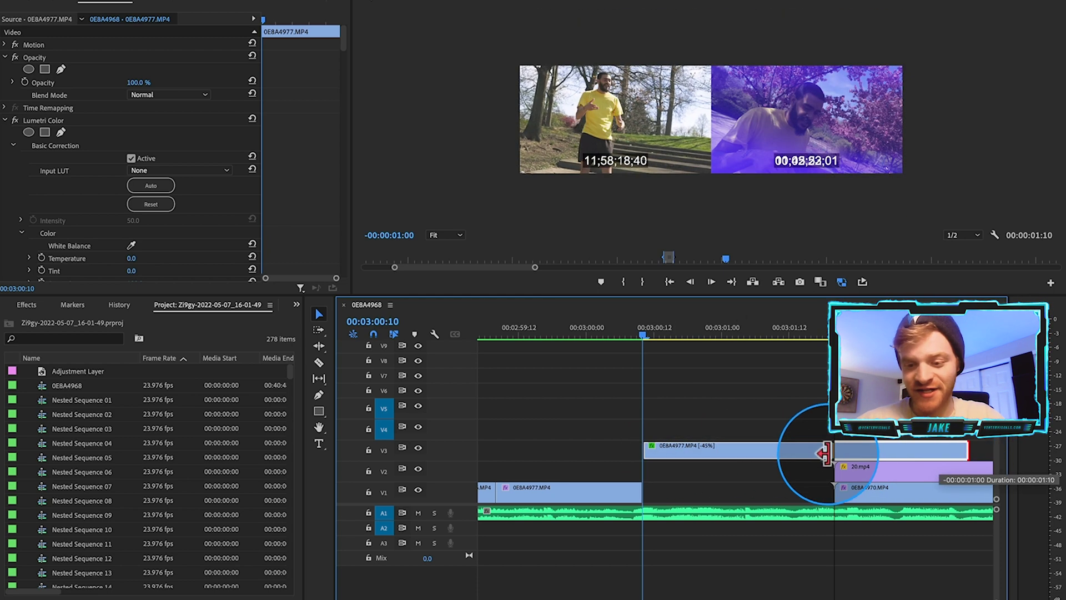
pyautogui.moveTo(726, 446); pyautogui.dragTo(729, 503)
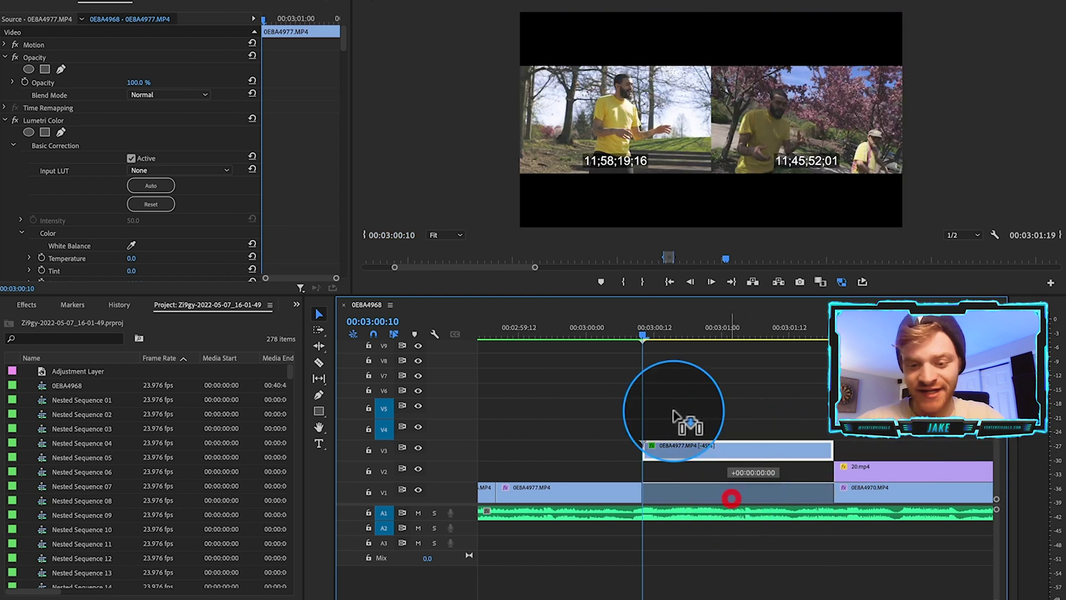
pyautogui.moveTo(641, 332); pyautogui.dragTo(637, 361)
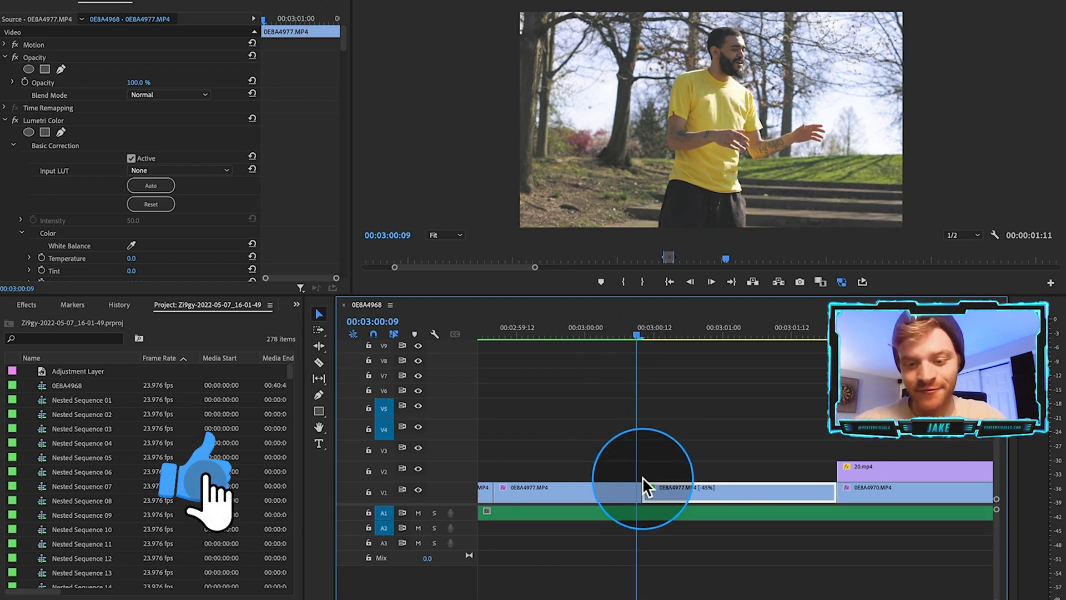
pyautogui.scroll(3, 643, 477)
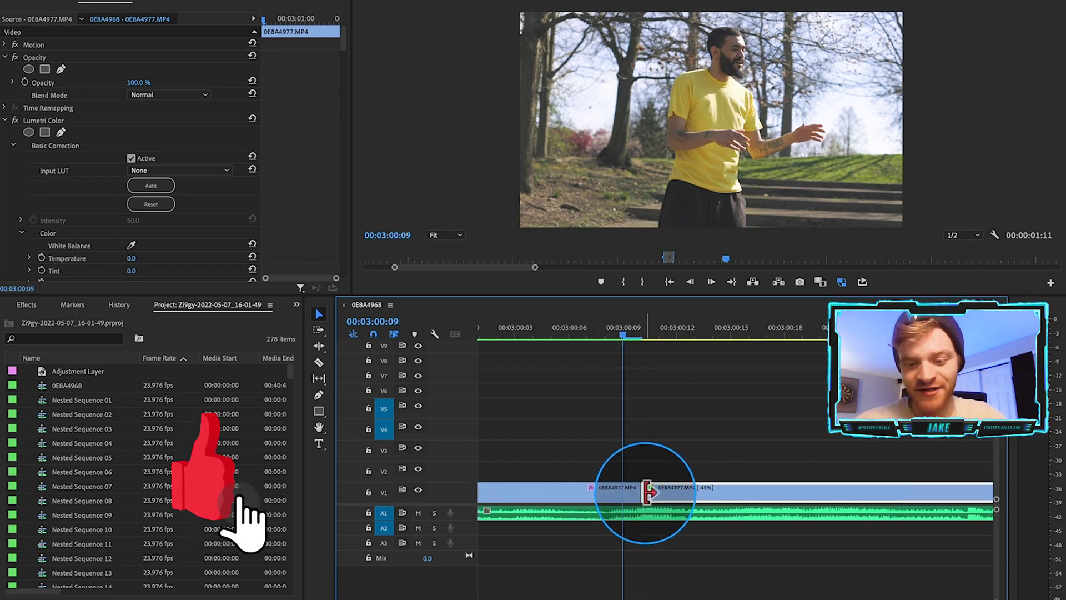
pyautogui.click(641, 327)
pyautogui.moveTo(659, 330); pyautogui.dragTo(650, 361)
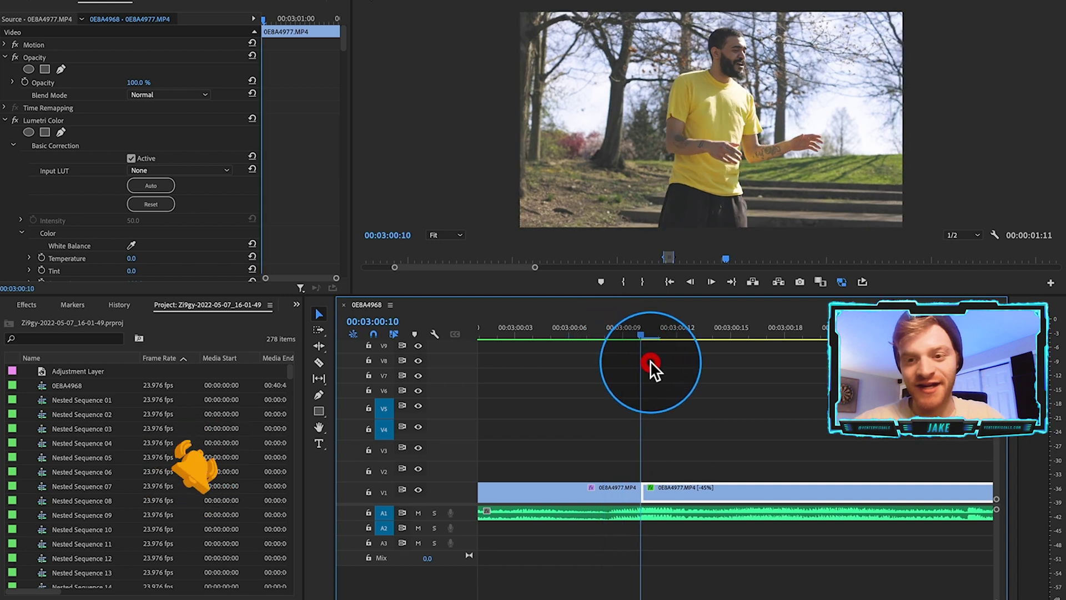
pyautogui.press('-')
pyautogui.press('-')
pyautogui.press('-')
pyautogui.click(621, 329)
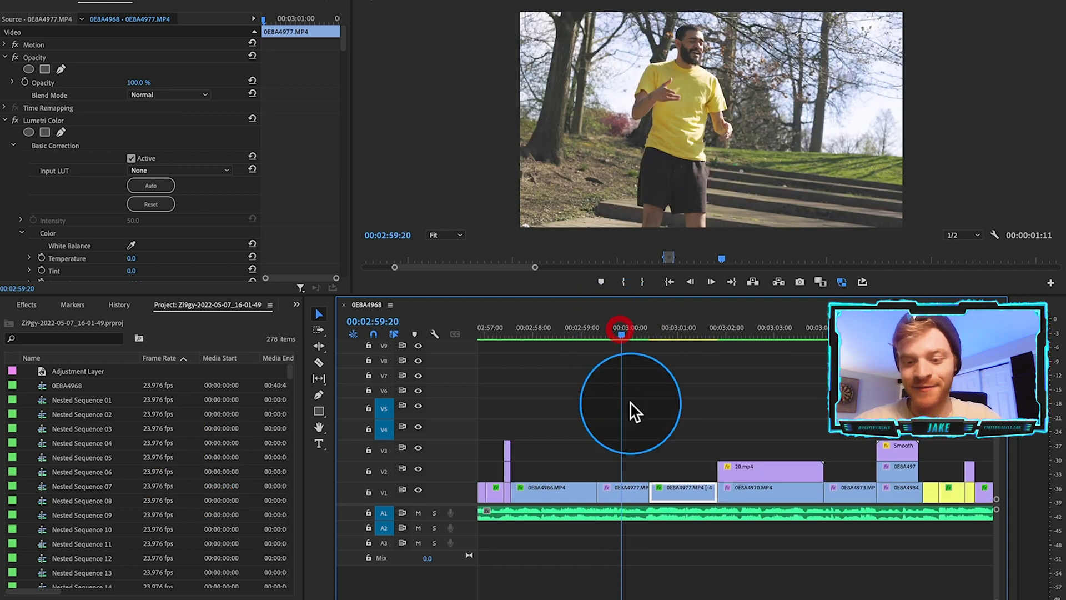
pyautogui.press('=')
pyautogui.click(658, 486)
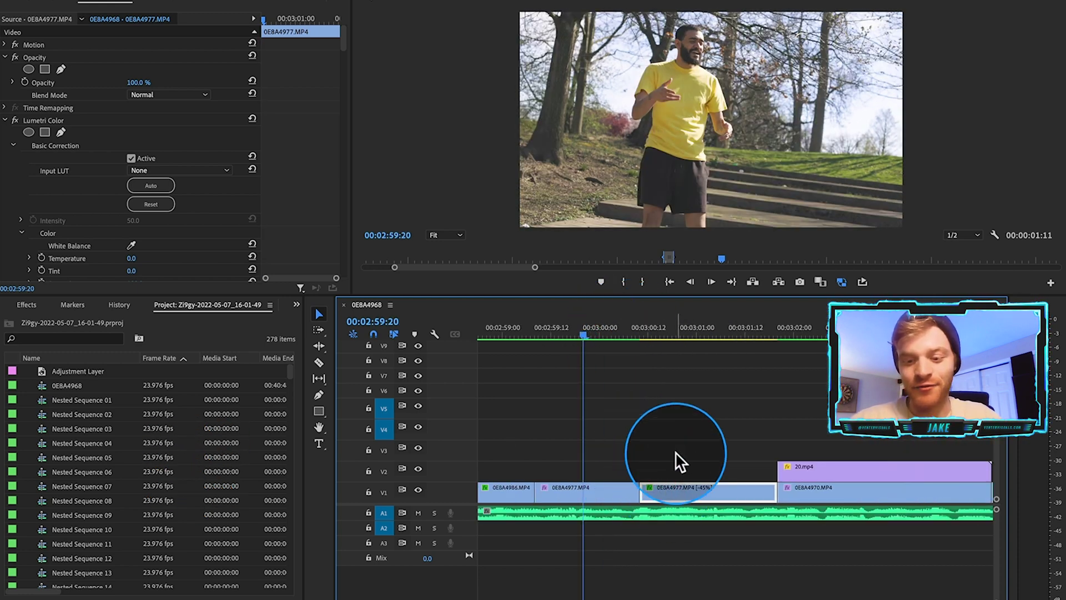
pyautogui.press('Up')
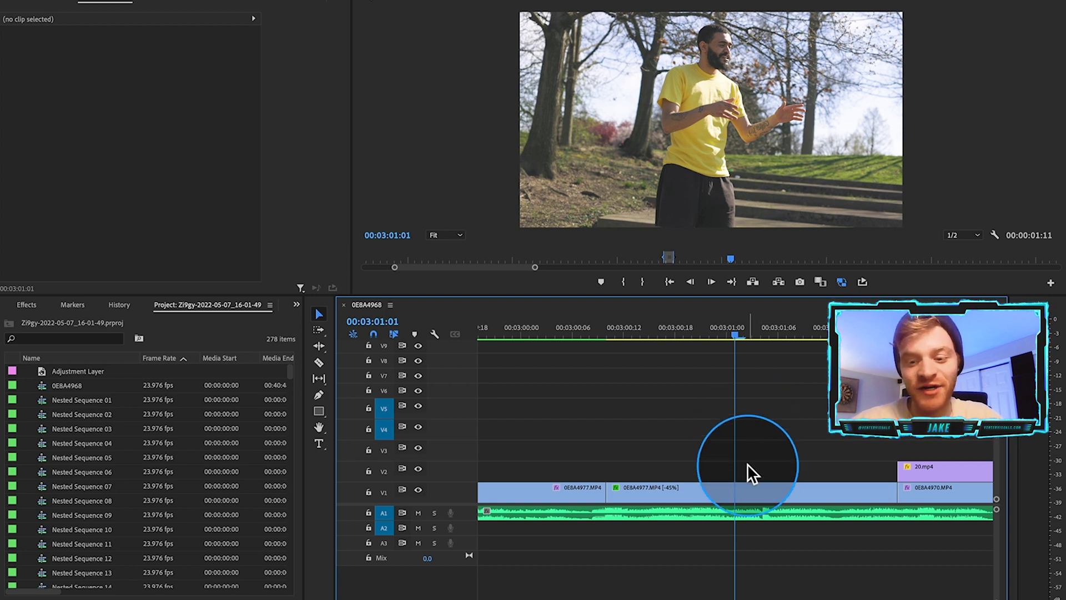
# - Select the [-45%] clip, park at 00:03:01:04, and cut it there with the Razor (C)
pyautogui.scroll(-1, 744, 483)
pyautogui.click(738, 491)
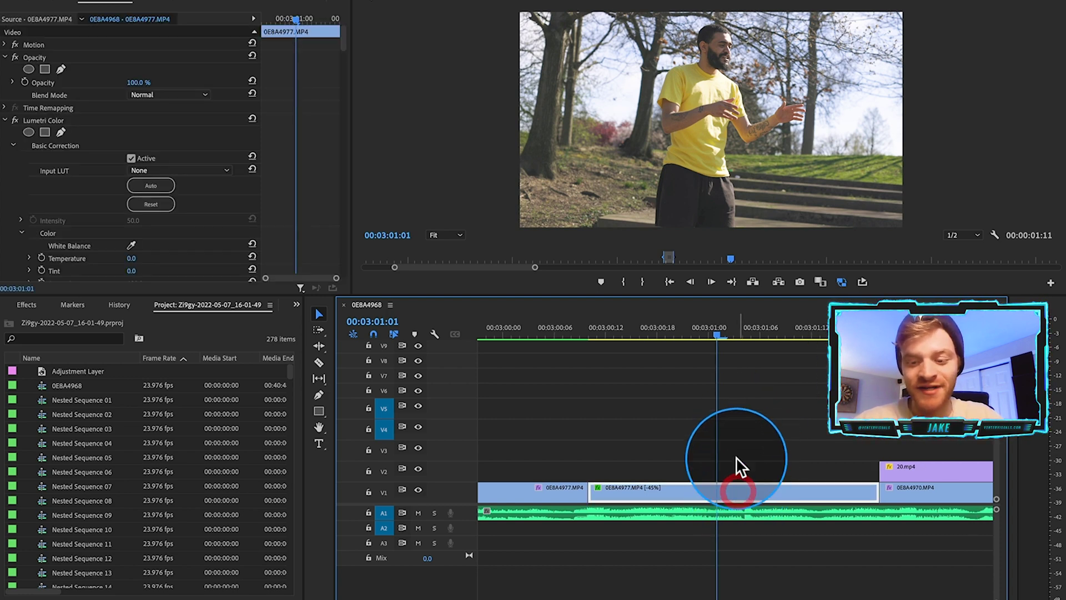
pyautogui.click(742, 324)
pyautogui.scroll(1, 755, 494)
pyautogui.scroll(-1, 749, 501)
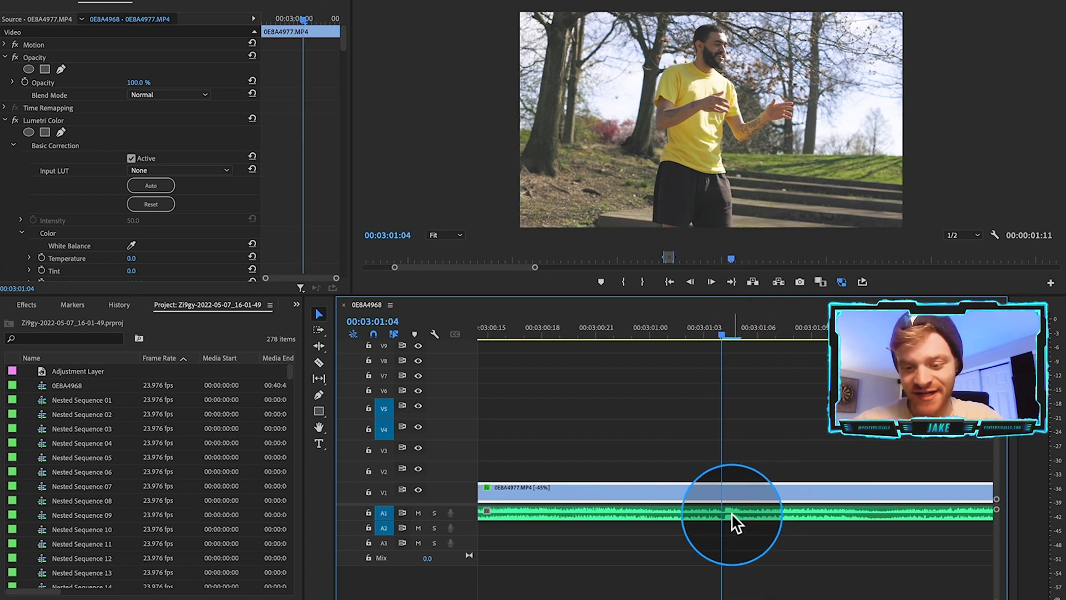
pyautogui.scroll(-2, 728, 499)
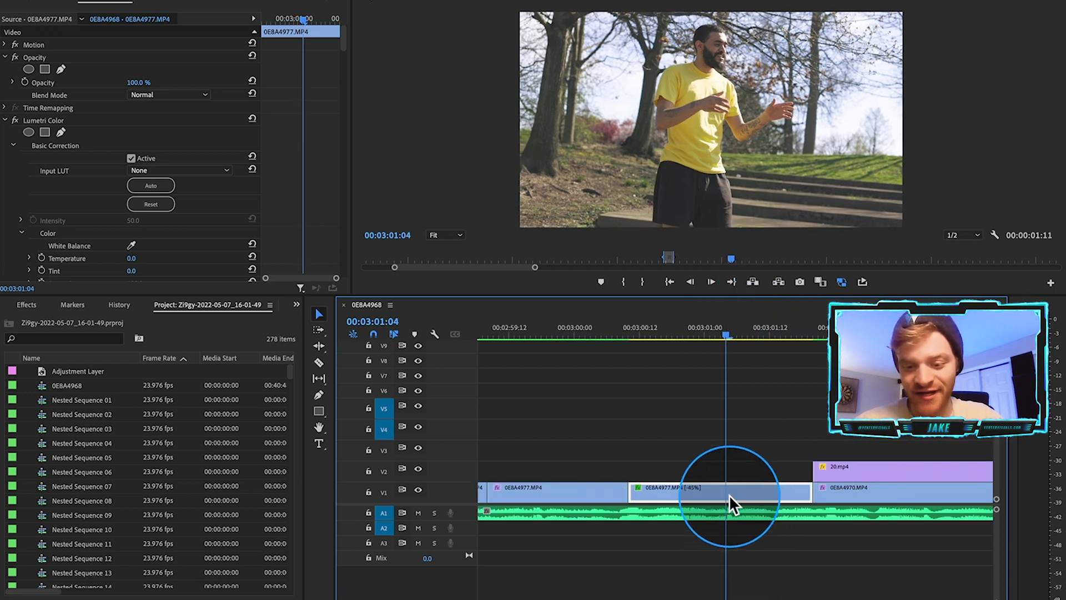
pyautogui.press('c')
pyautogui.click(723, 496)
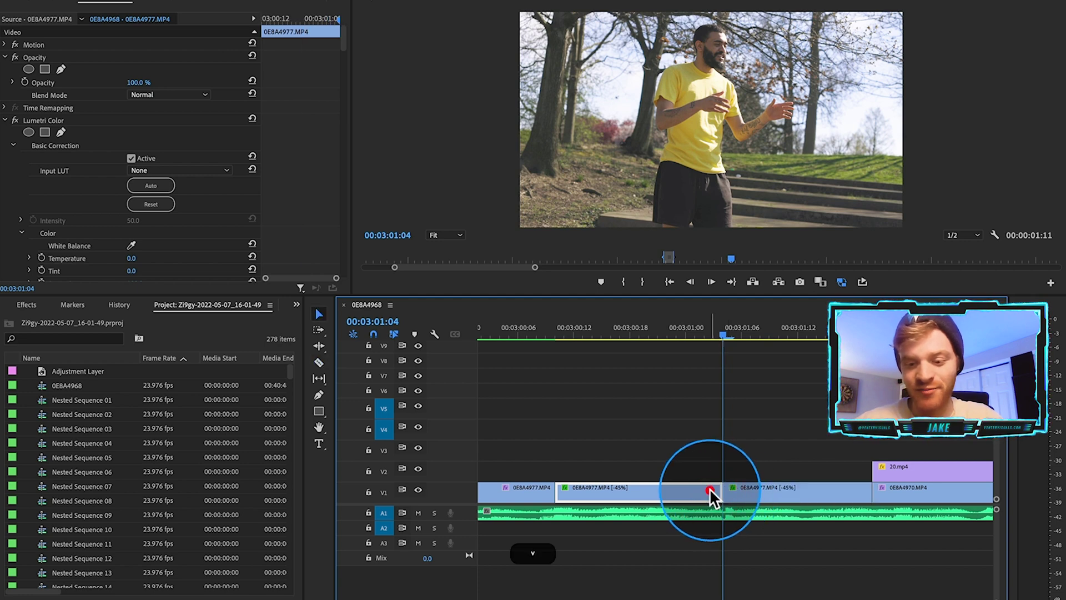
# - Delete the reversed clip's second piece and extend 0E8A4970.MP4's start back to the playhead
pyautogui.press('v')
pyautogui.click(748, 489)
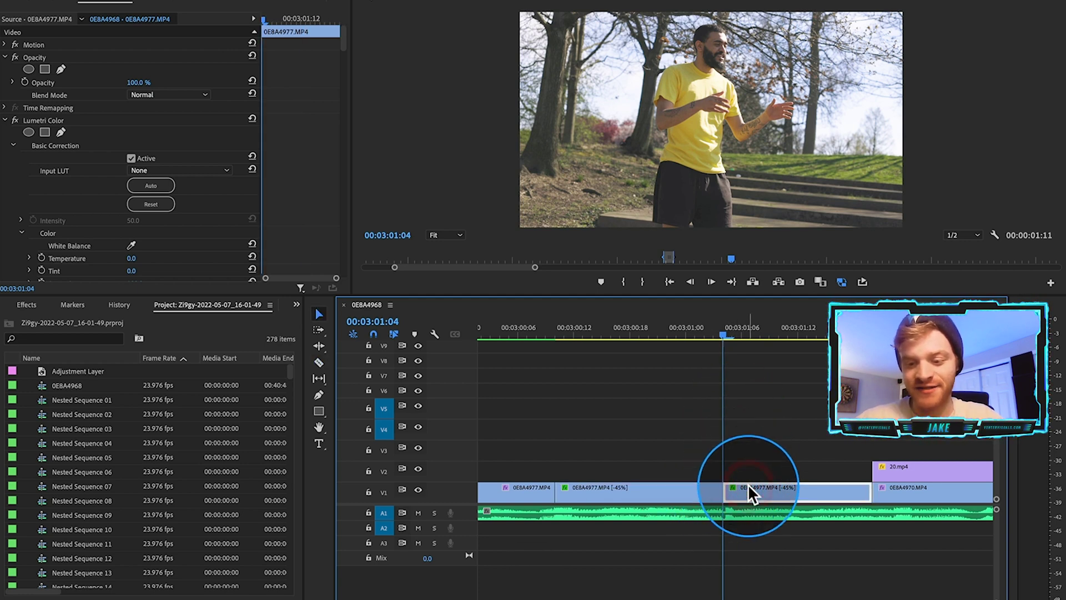
pyautogui.press('BackSpace')
pyautogui.moveTo(873, 492); pyautogui.dragTo(723, 496)
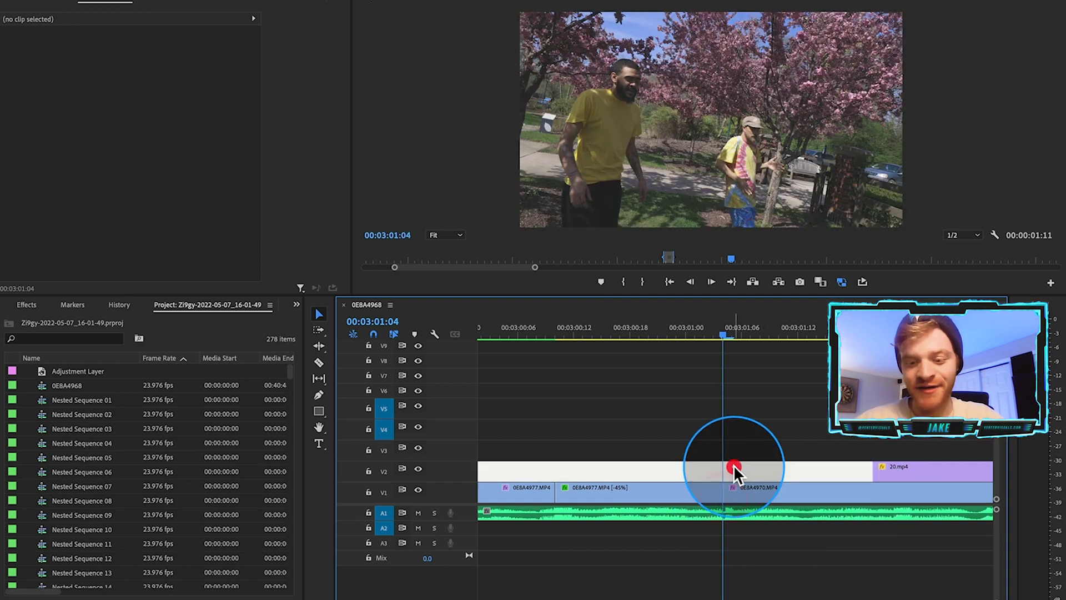
pyautogui.click(737, 486)
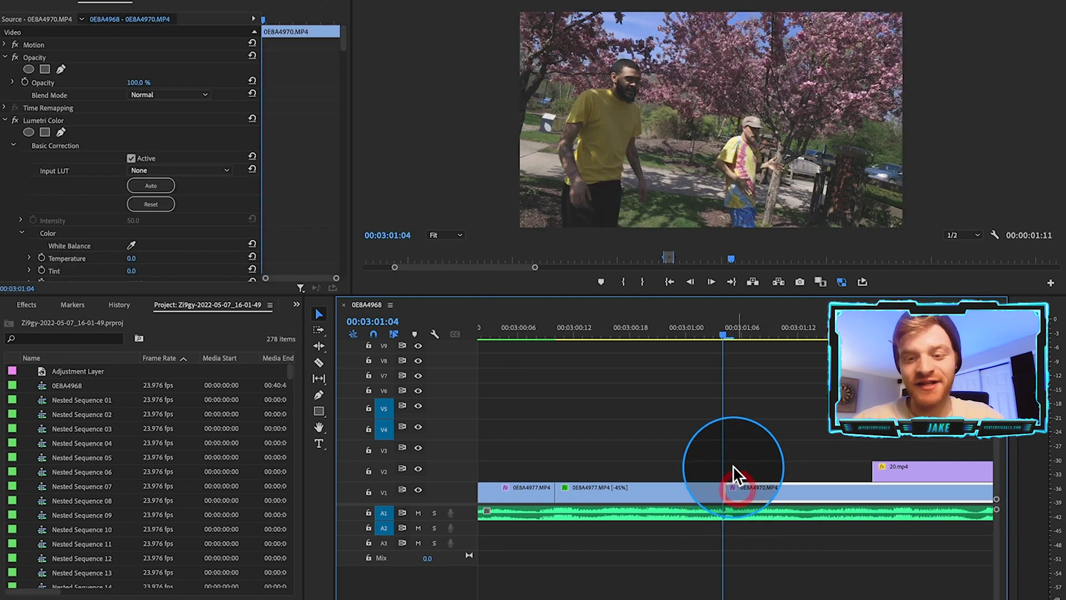
# - Scrub around the new edit at 00:03:01:04 to check it, then clear the clip selection
pyautogui.click(713, 329)
pyautogui.moveTo(726, 330)
pyautogui.mouseDown()
pyautogui.moveTo(746, 341)
pyautogui.moveTo(724, 339)
pyautogui.mouseUp()
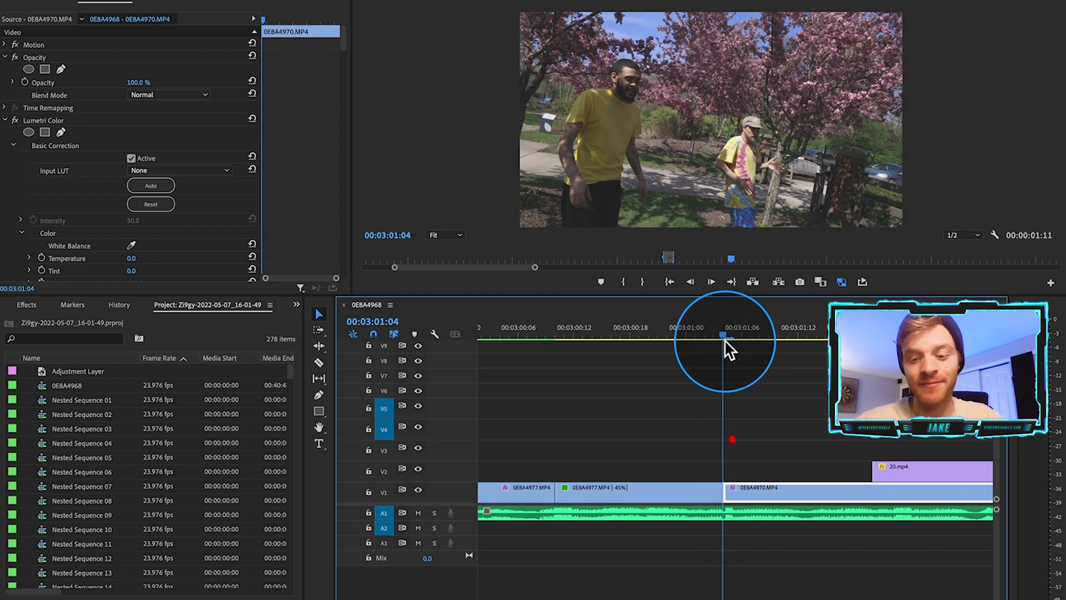
pyautogui.moveTo(727, 491); pyautogui.dragTo(727, 495)
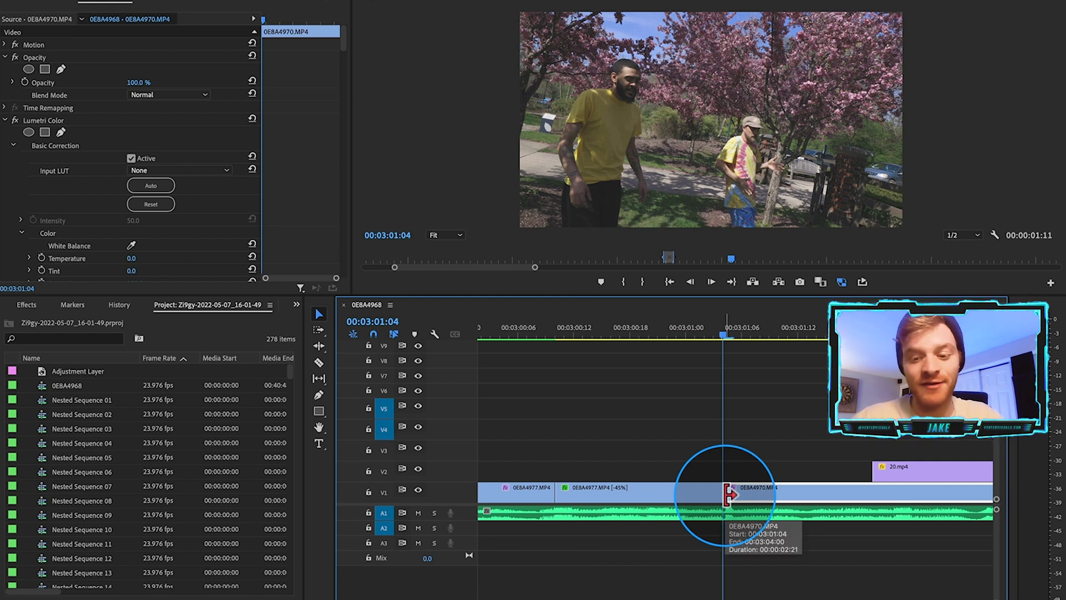
pyautogui.click(735, 481)
pyautogui.click(735, 473)
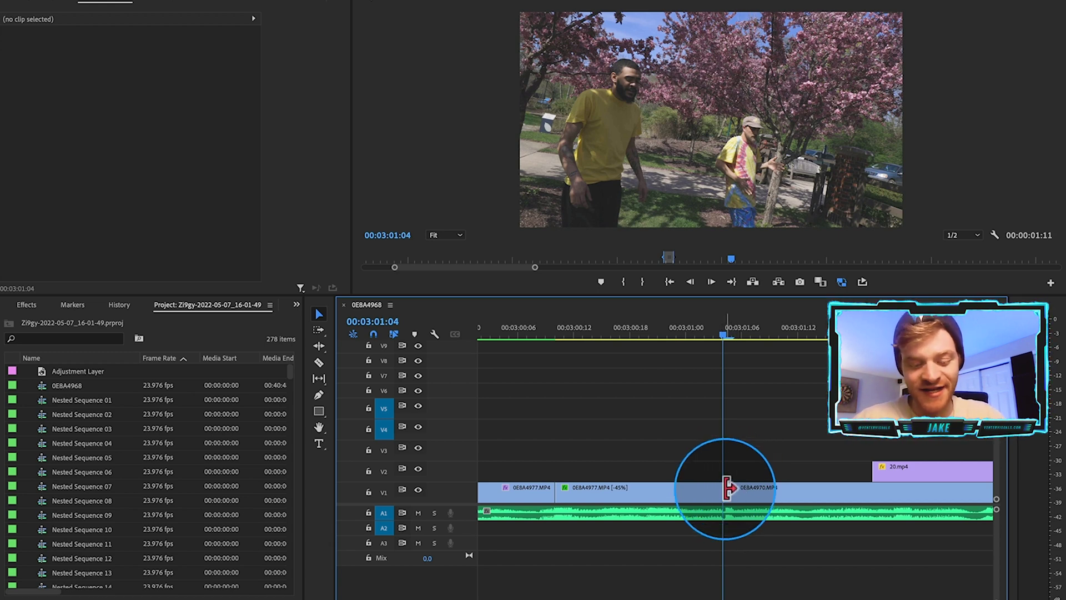
# - Cut the V1 clips at 00:03:00:23 and 00:03:01:09 around the edit
pyautogui.hotkey('shift', 'Left')
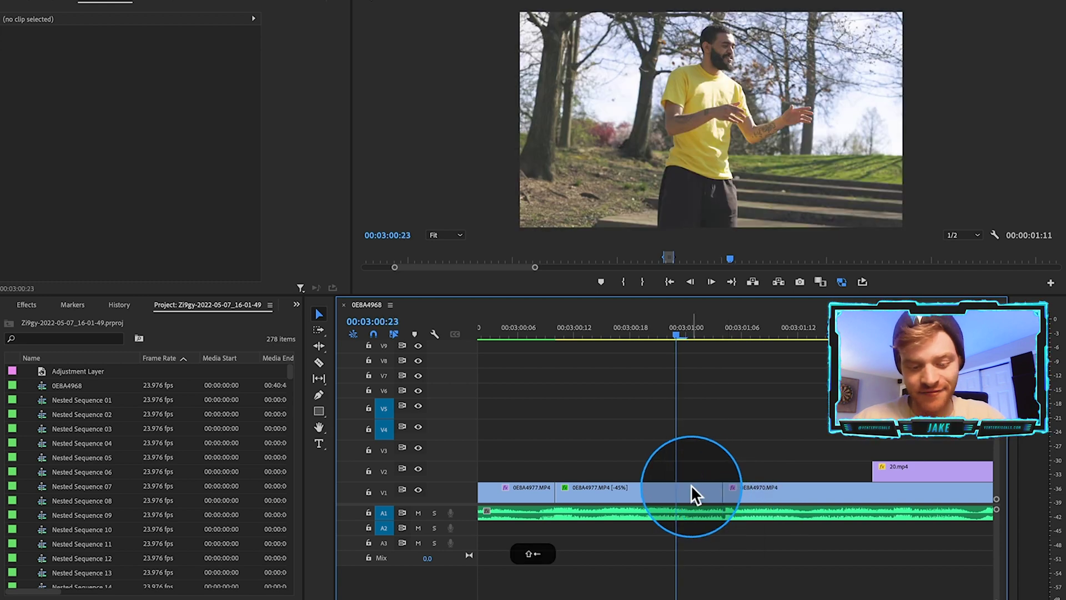
pyautogui.press('c')
pyautogui.click(682, 487)
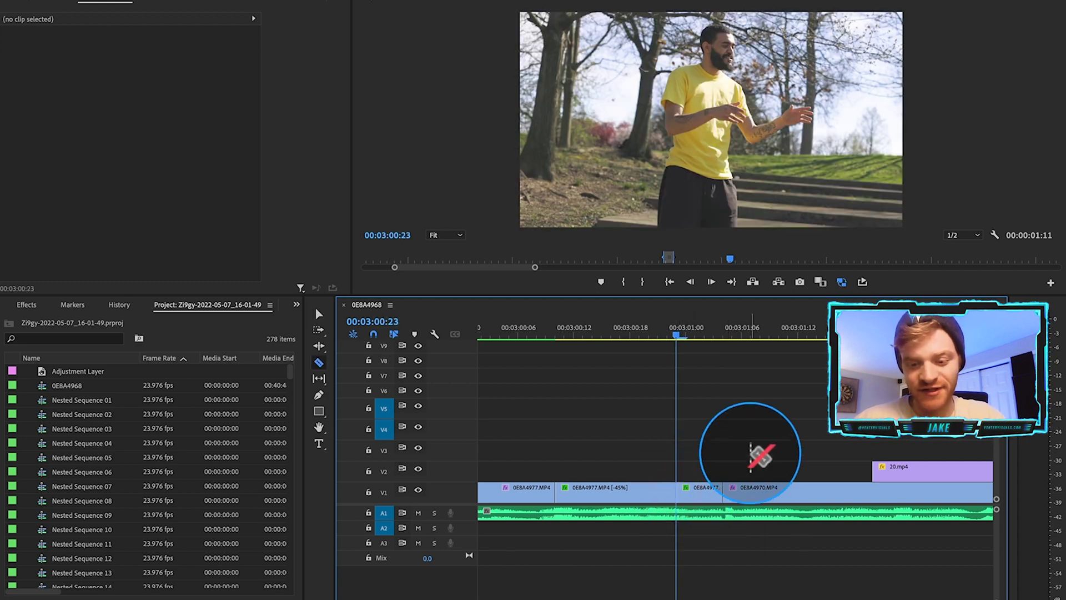
pyautogui.press('v')
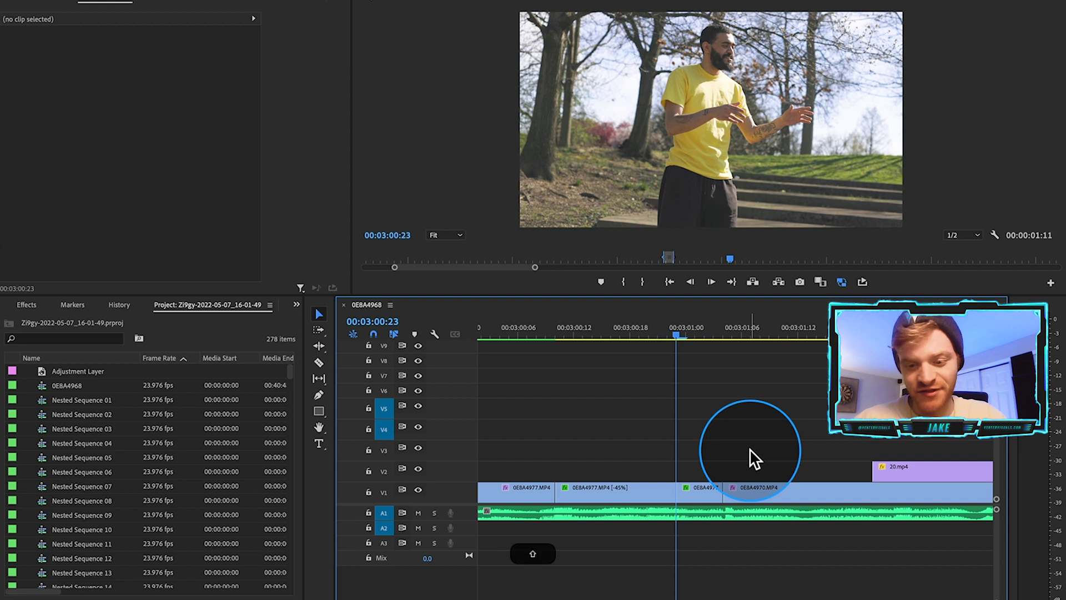
pyautogui.hotkey('shift', 'Right')
pyautogui.hotkey('shift', 'Right')
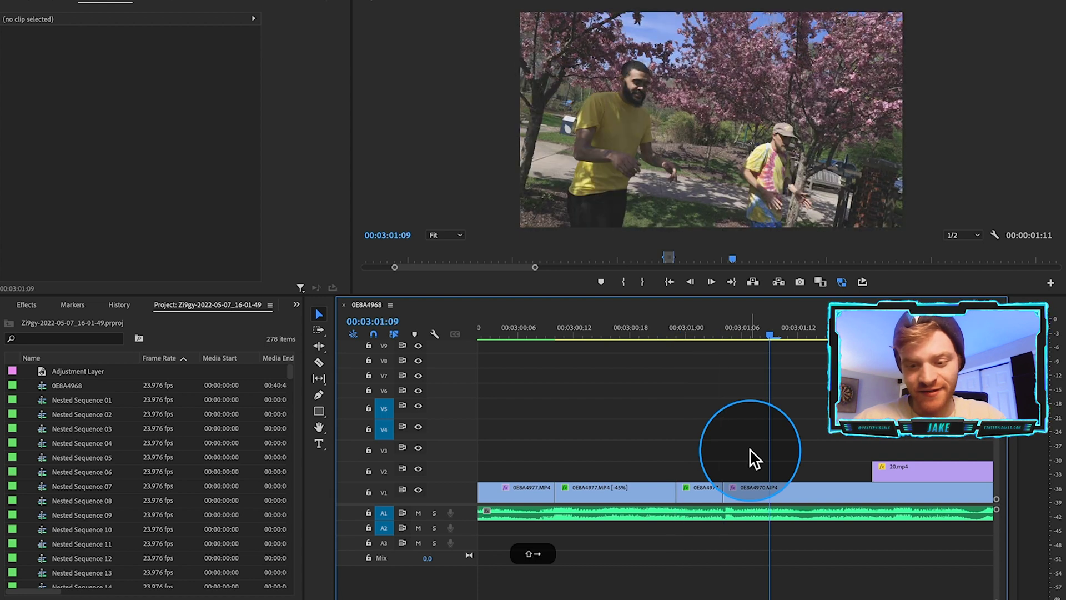
pyautogui.press('c')
pyautogui.click(770, 491)
pyautogui.press('v')
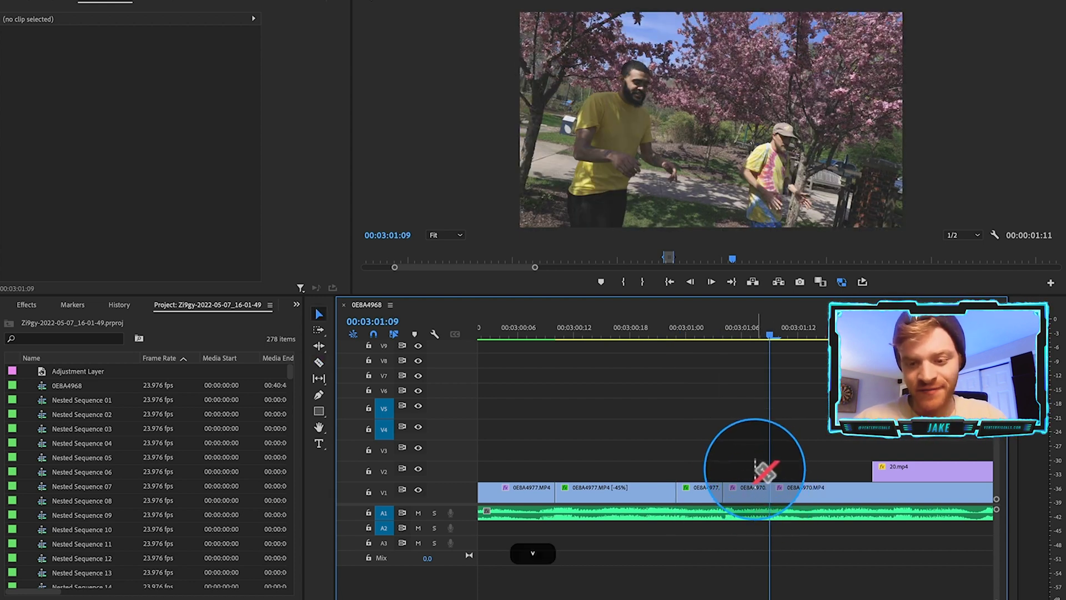
# - Nest the two short pieces between the cuts as Nested Sequence 88
pyautogui.moveTo(757, 469); pyautogui.dragTo(711, 490)
pyautogui.rightClick(711, 488)
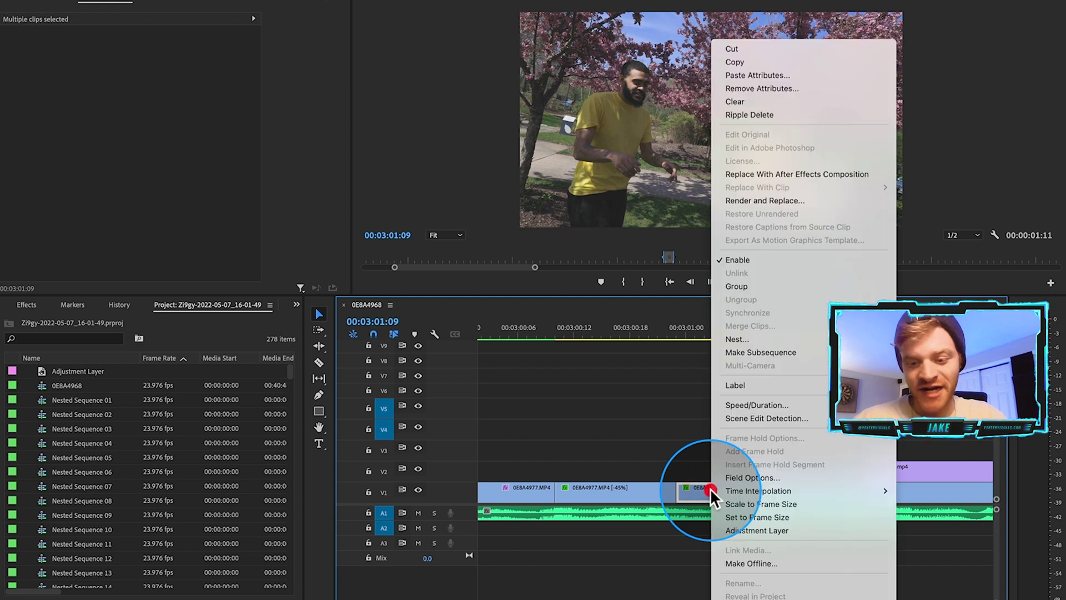
pyautogui.click(755, 339)
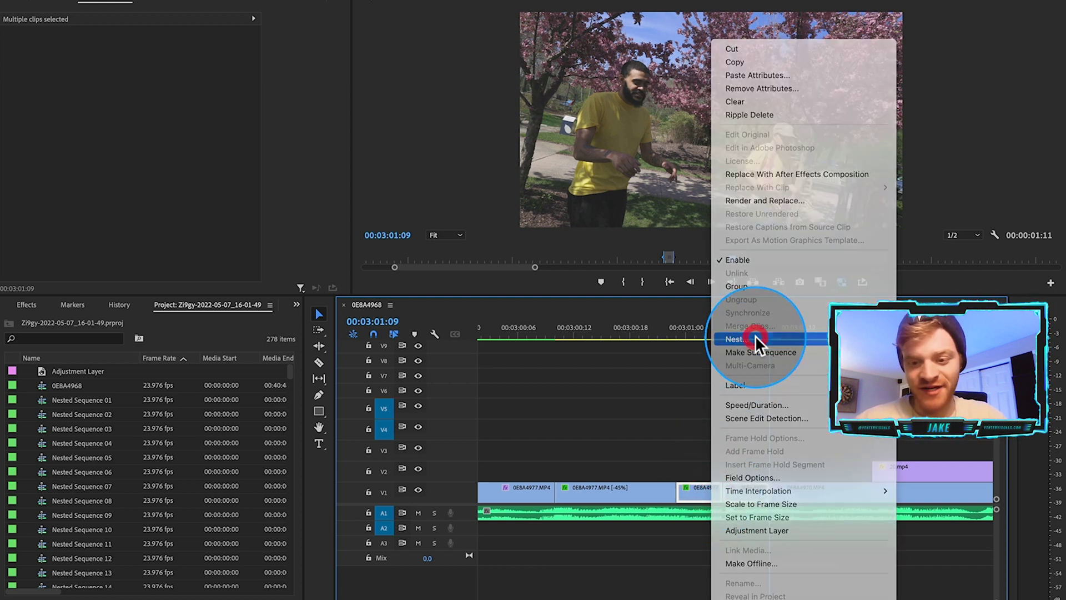
pyautogui.click(567, 331)
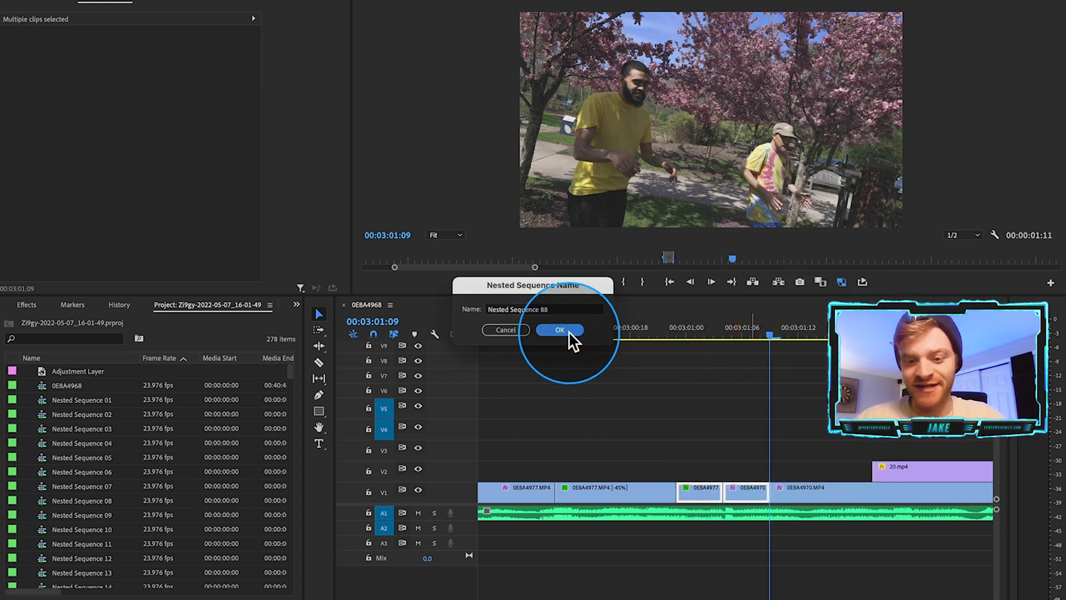
# - Apply the Glitch Pop effect preset to Nested Sequence 88 on V1
pyautogui.click(728, 331)
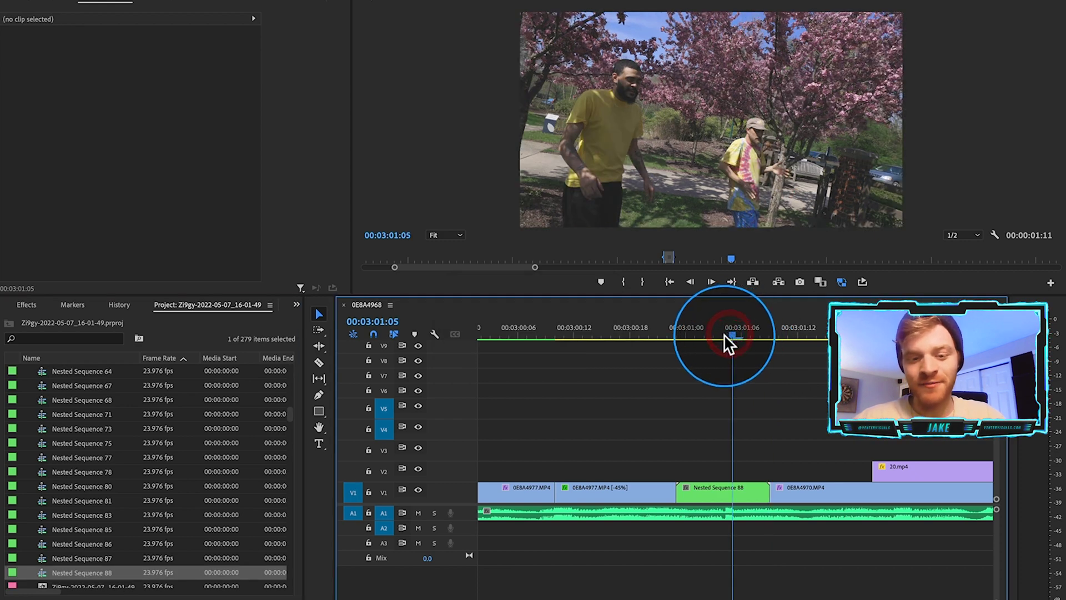
pyautogui.click(25, 303)
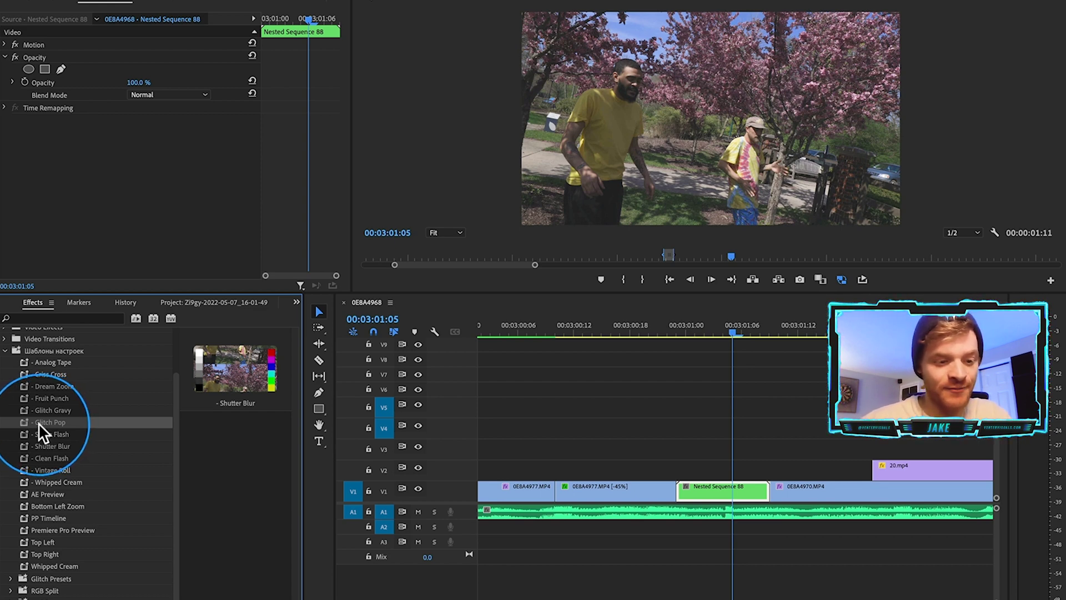
pyautogui.moveTo(38, 422); pyautogui.dragTo(711, 493)
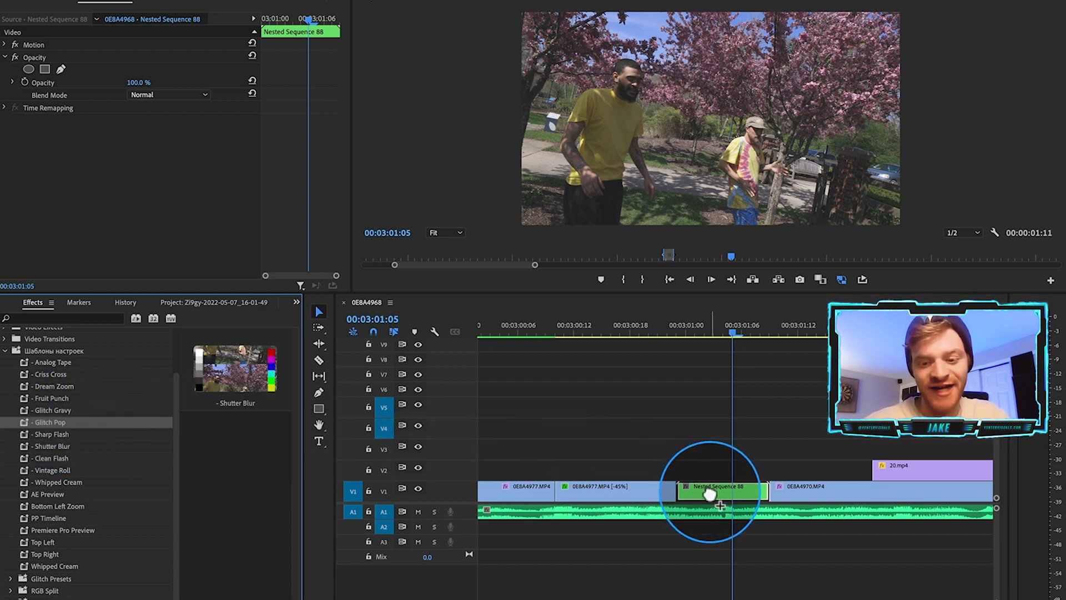
pyautogui.moveTo(715, 493); pyautogui.dragTo(716, 492)
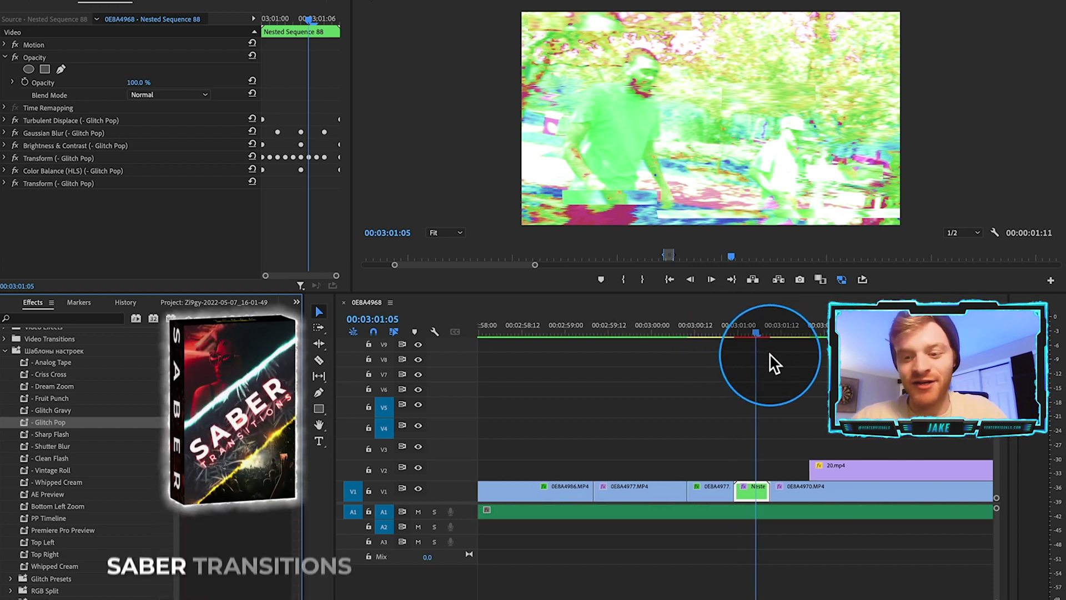
# - Mark an In point just before and an Out point just after the glitch transition
pyautogui.press('-')
pyautogui.press('-')
pyautogui.press('-')
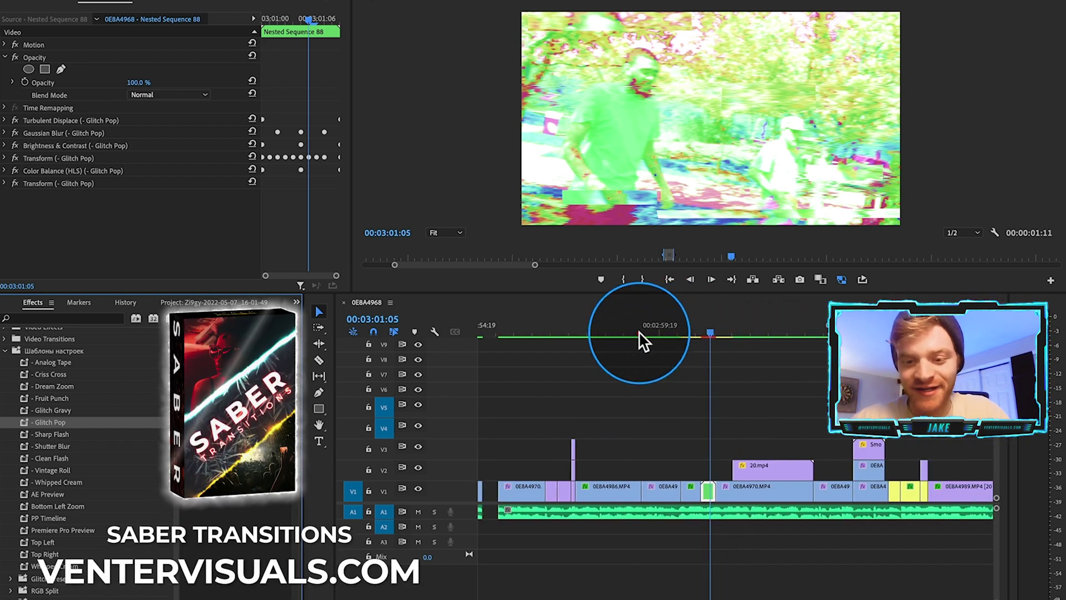
pyautogui.click(658, 326)
pyautogui.press('i')
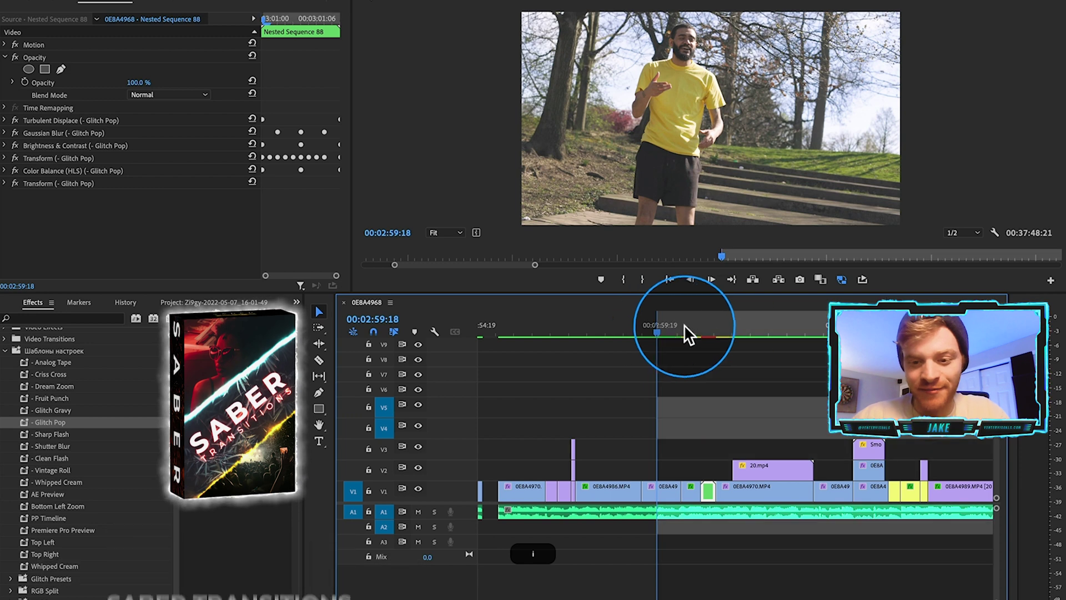
pyautogui.click(741, 328)
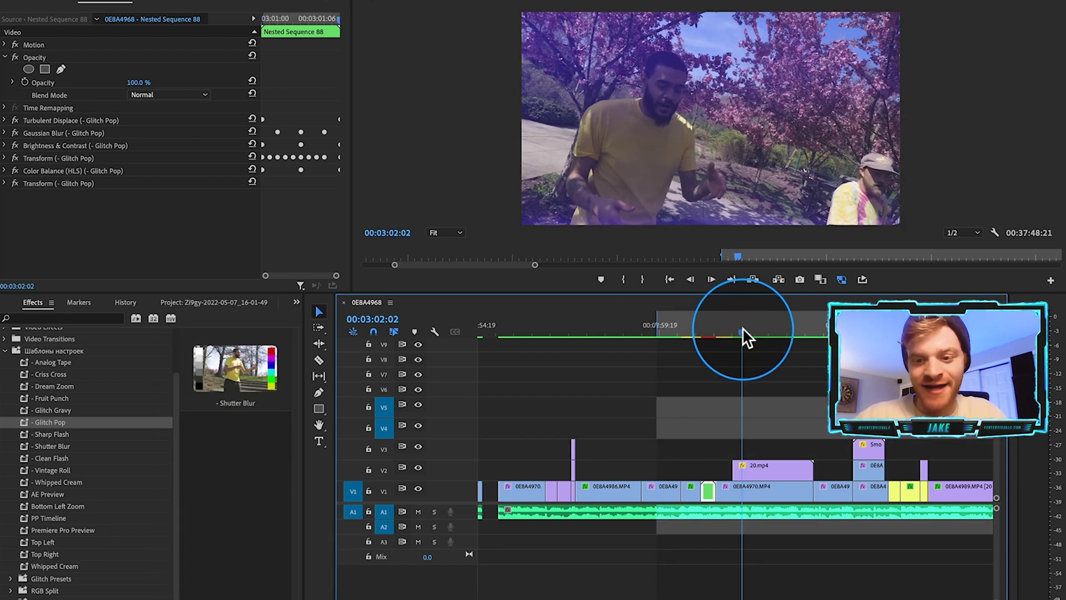
pyautogui.press('o')
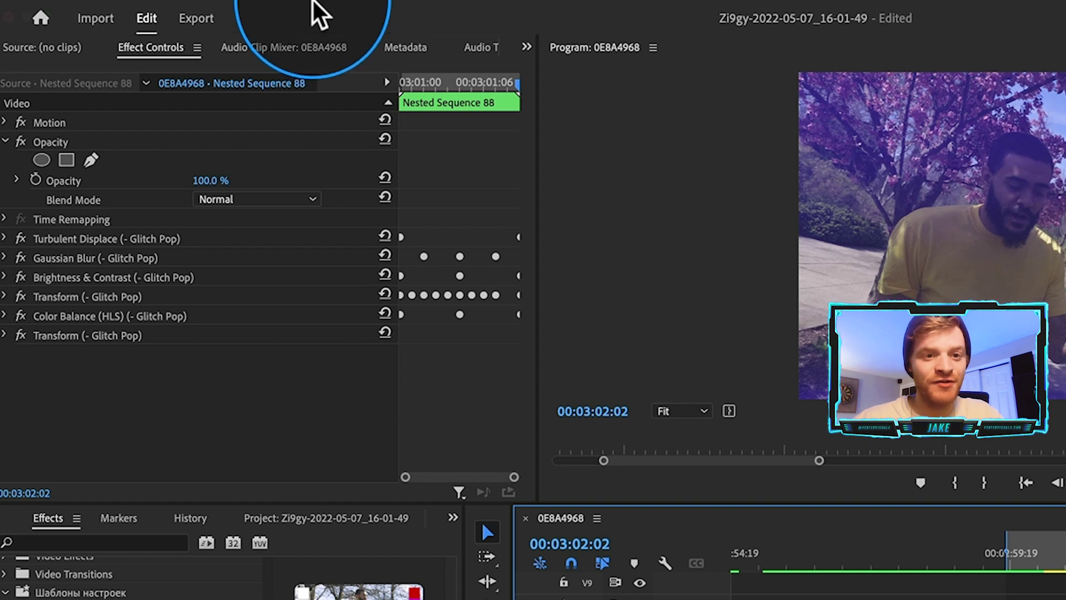
# - Render In to Out from the Sequence menu to create render files for the glitch transition
pyautogui.click(294, 8)
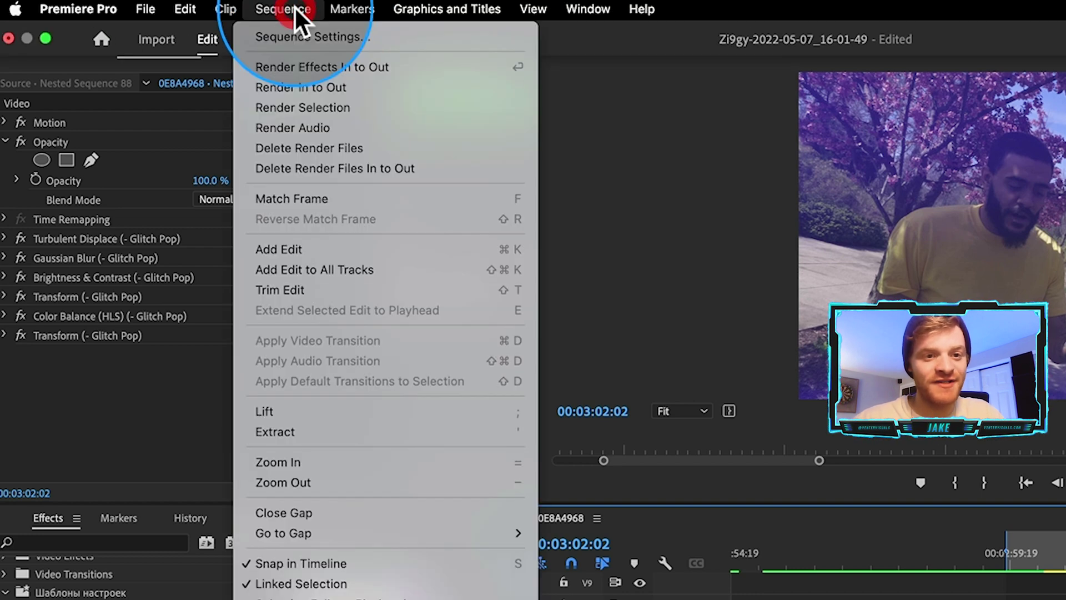
pyautogui.click(309, 86)
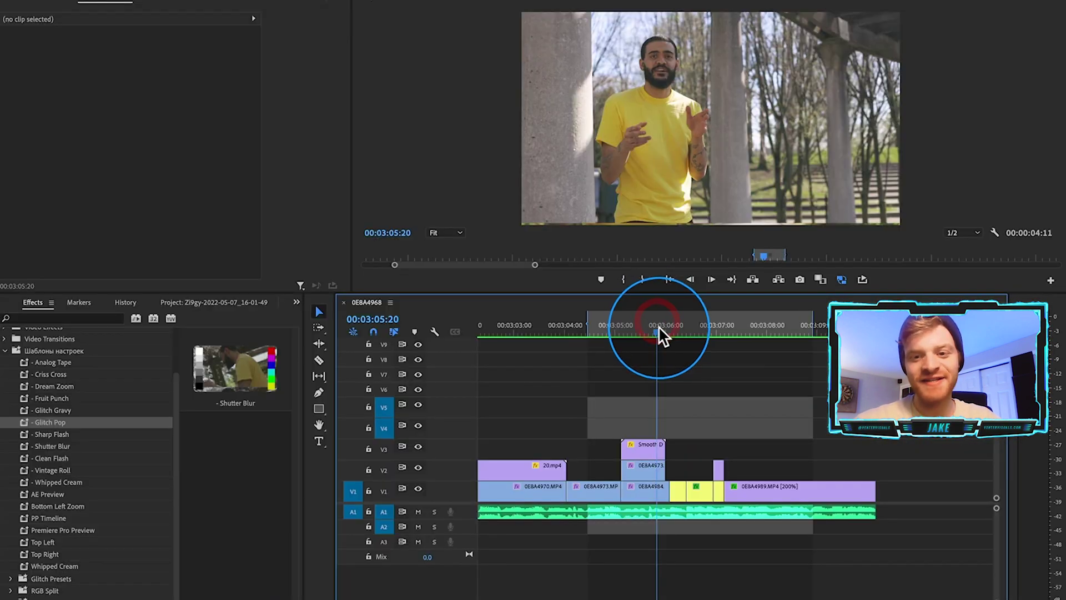
pyautogui.moveTo(659, 325); pyautogui.dragTo(721, 471)
# - Duplicate the Speed.mp4 overlay three seconds later on V2 and zoom the timeline in
pyautogui.click(721, 472)
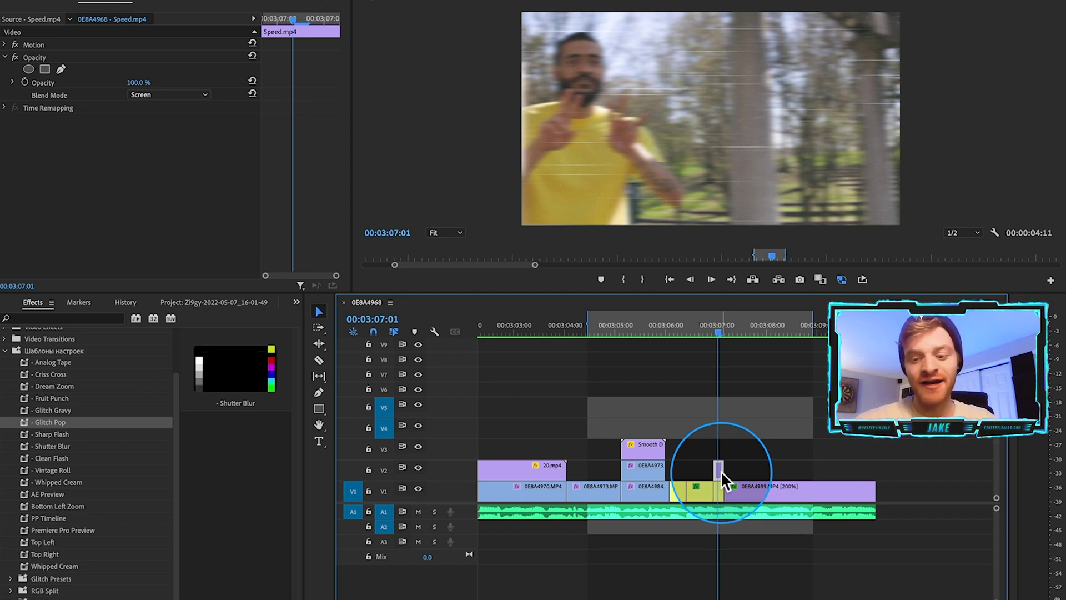
pyautogui.moveTo(718, 470); pyautogui.dragTo(881, 454)
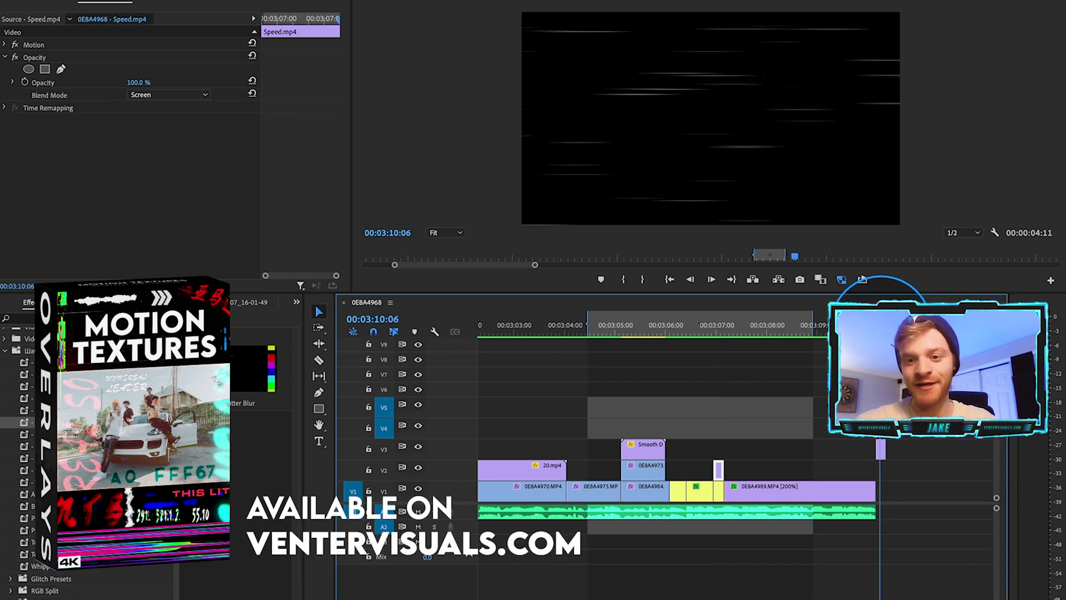
pyautogui.press('=')
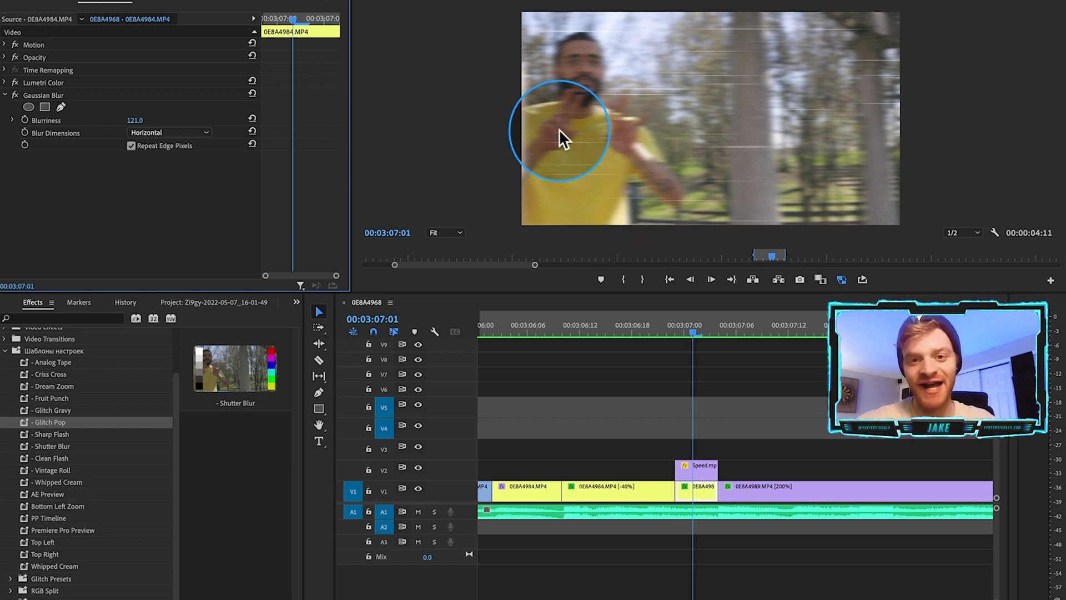
pyautogui.click(78, 94)
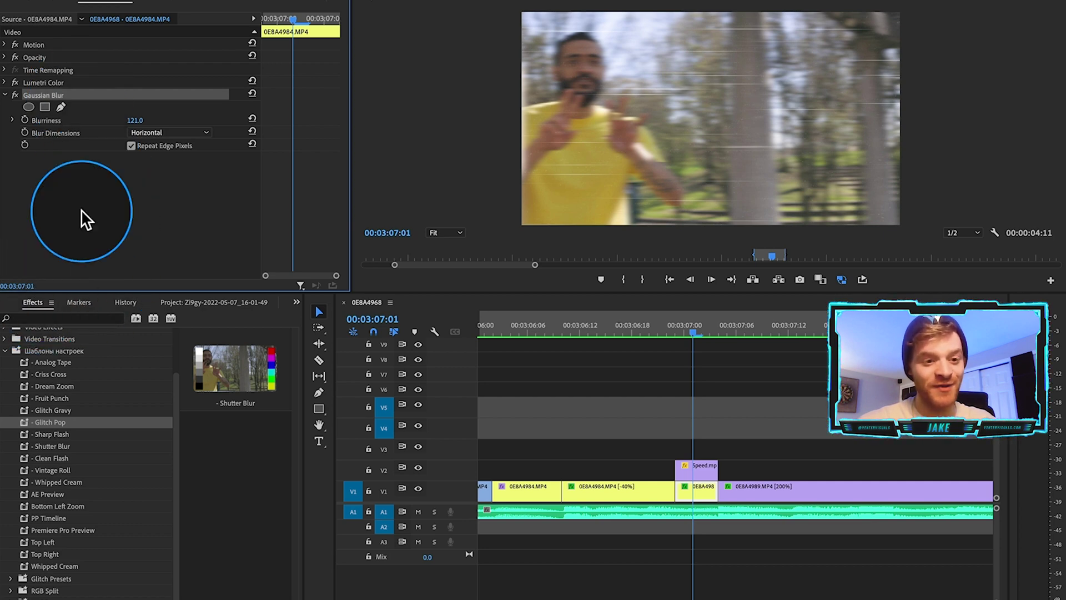
pyautogui.click(696, 490)
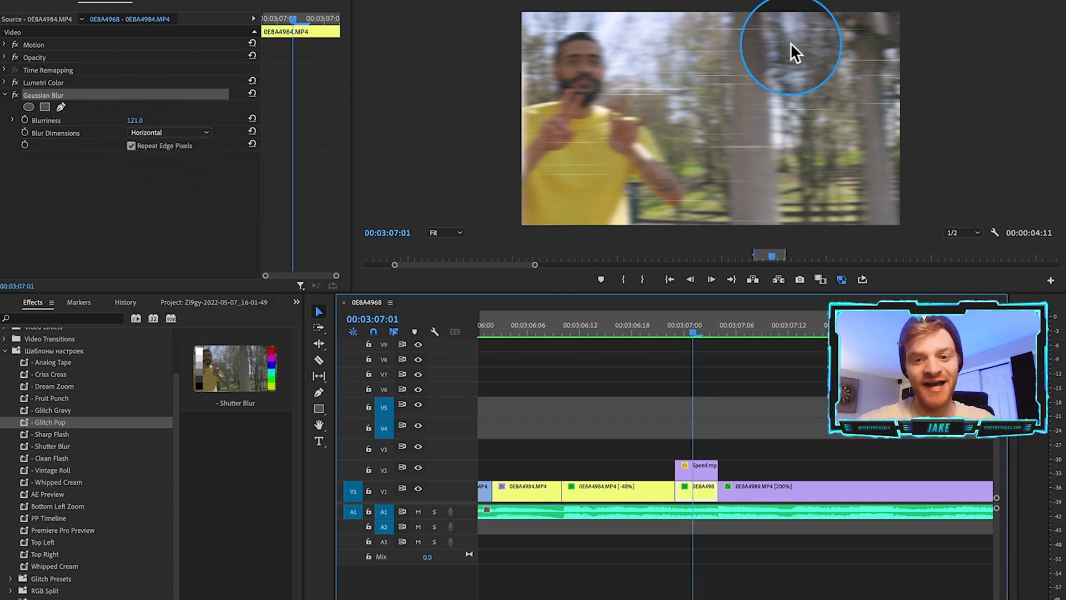
pyautogui.click(195, 132)
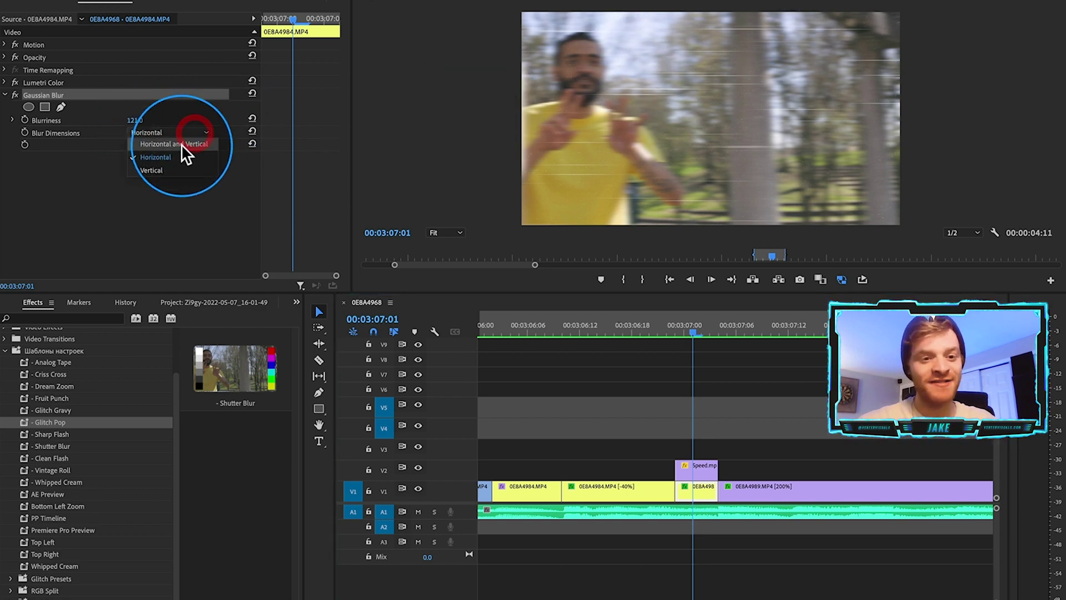
pyautogui.click(181, 145)
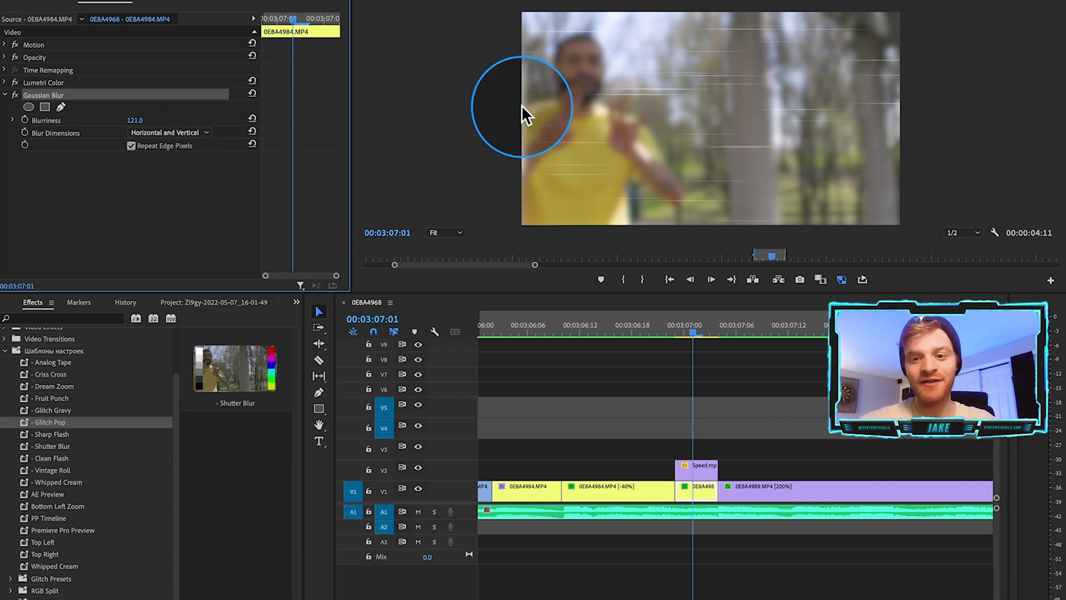
pyautogui.click(143, 131)
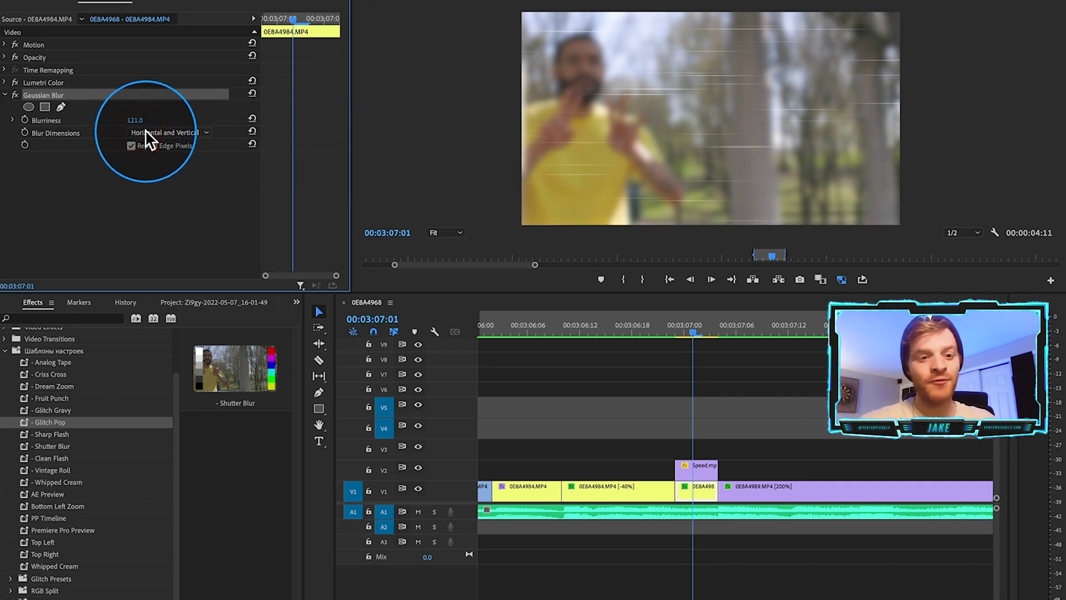
pyautogui.click(153, 157)
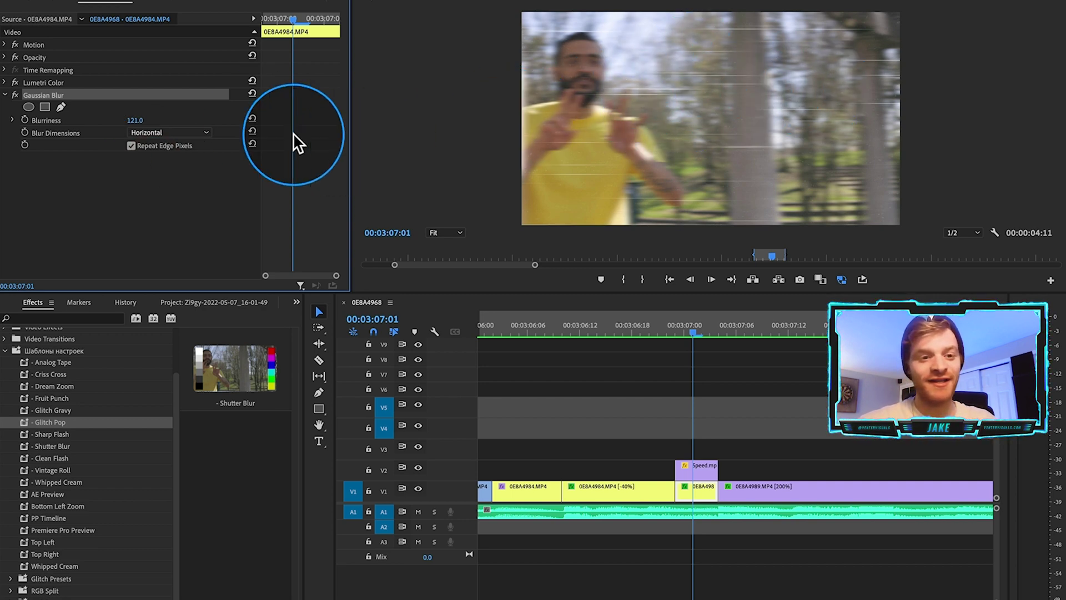
pyautogui.click(69, 121)
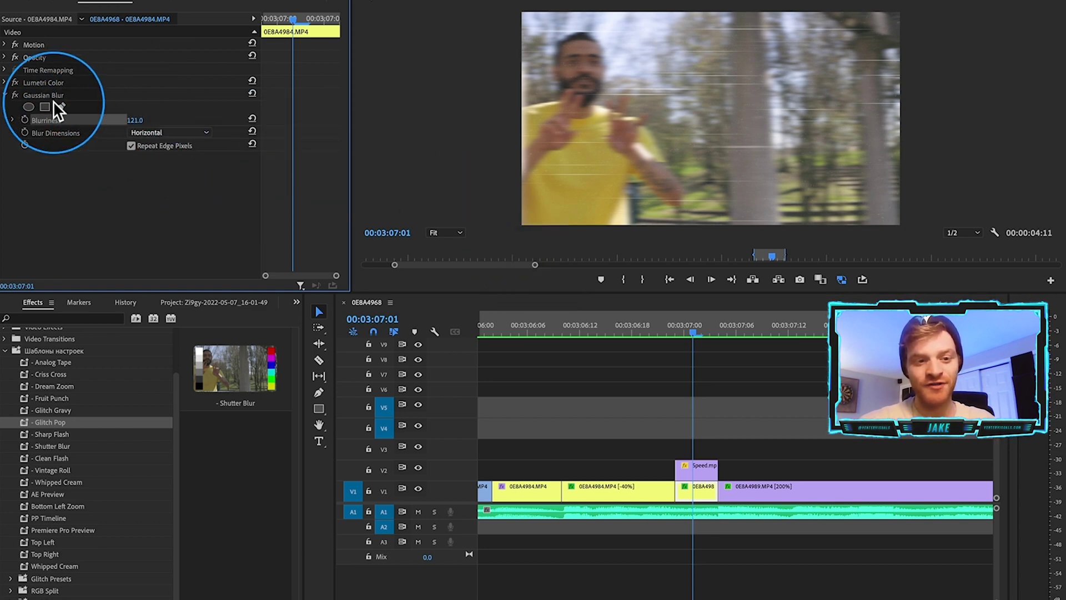
pyautogui.click(13, 96)
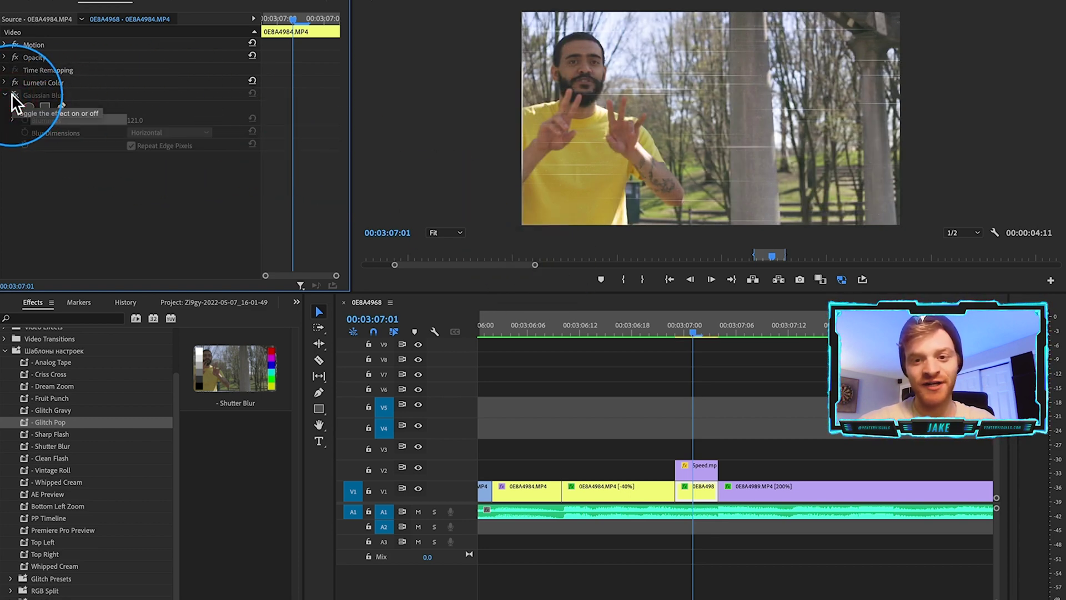
pyautogui.click(13, 96)
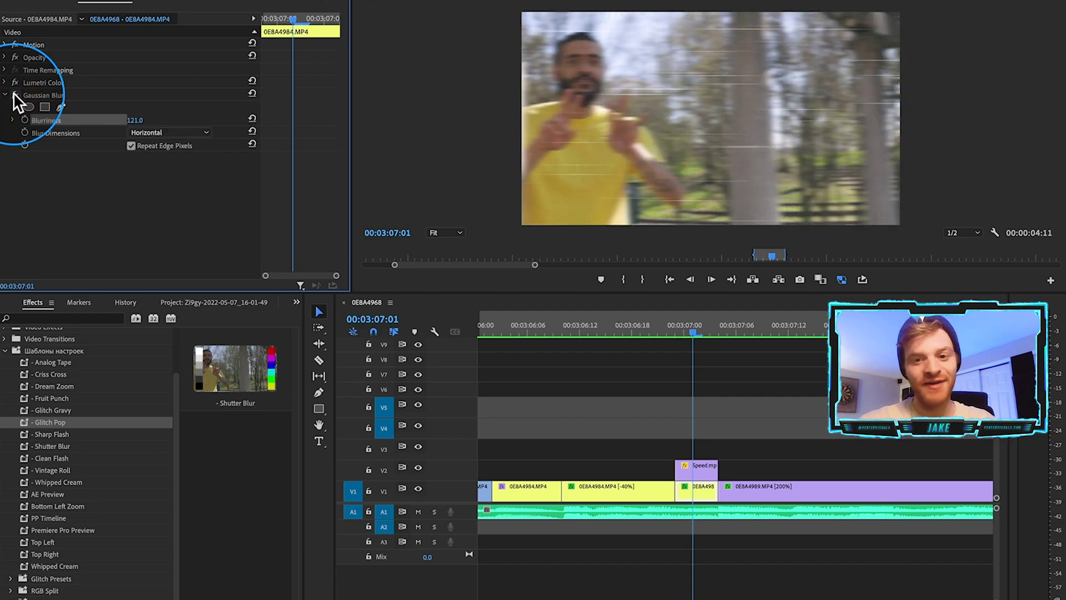